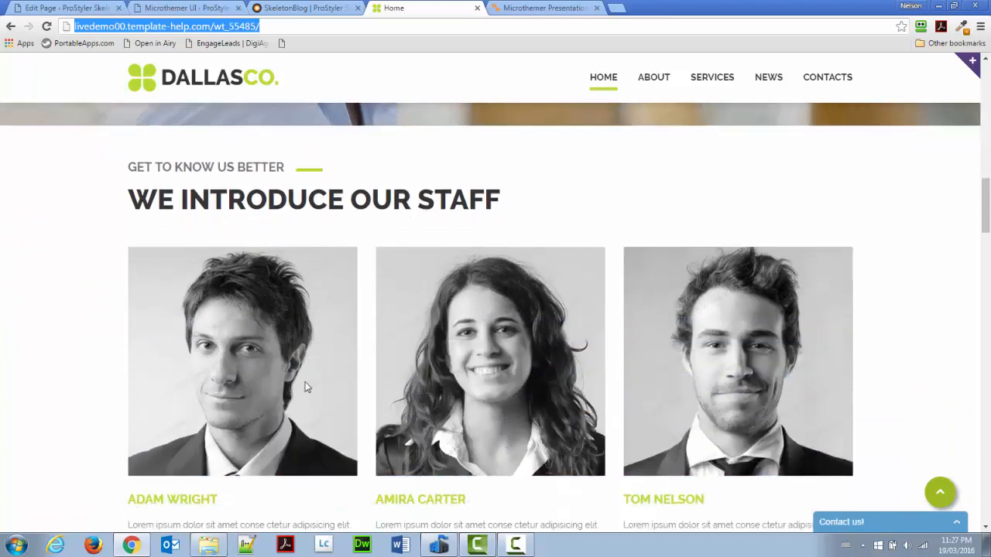
Review the staff and solutions sections of the reference template, and compare them with the SkeletonBlog page
scroll(191, 387, "down", 1)
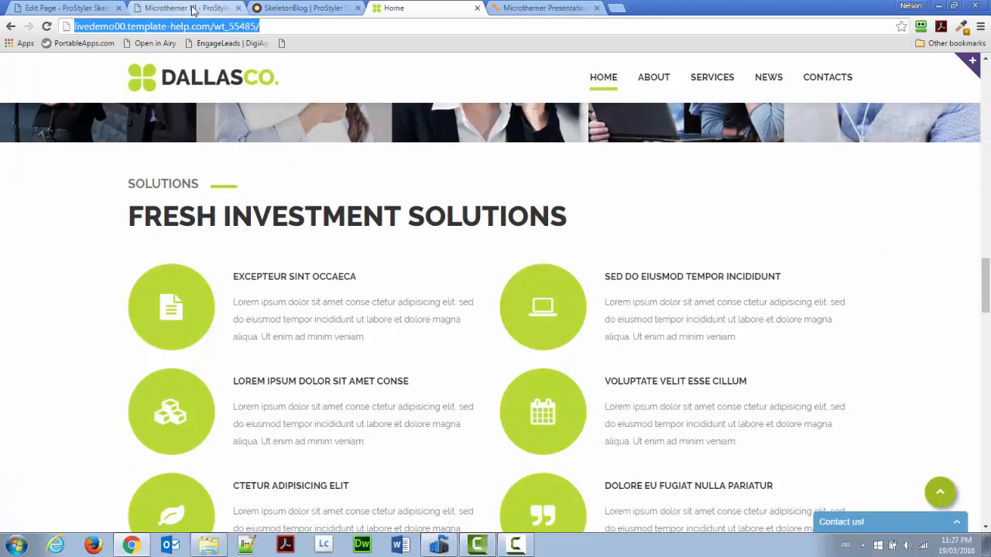
left_click(313, 8)
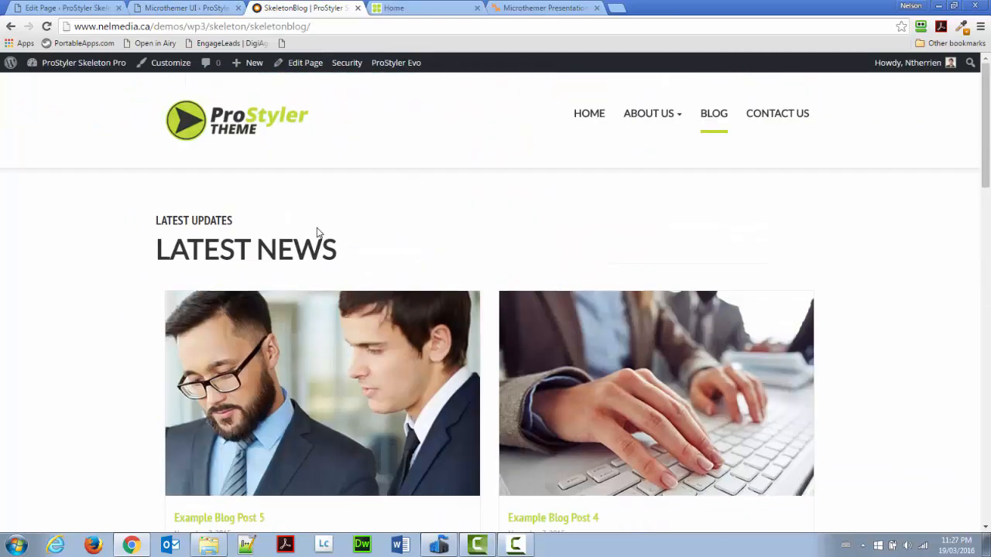
scroll(324, 236, "down", 1)
scroll(550, 205, "up", 1)
scroll(565, 178, "down", 2)
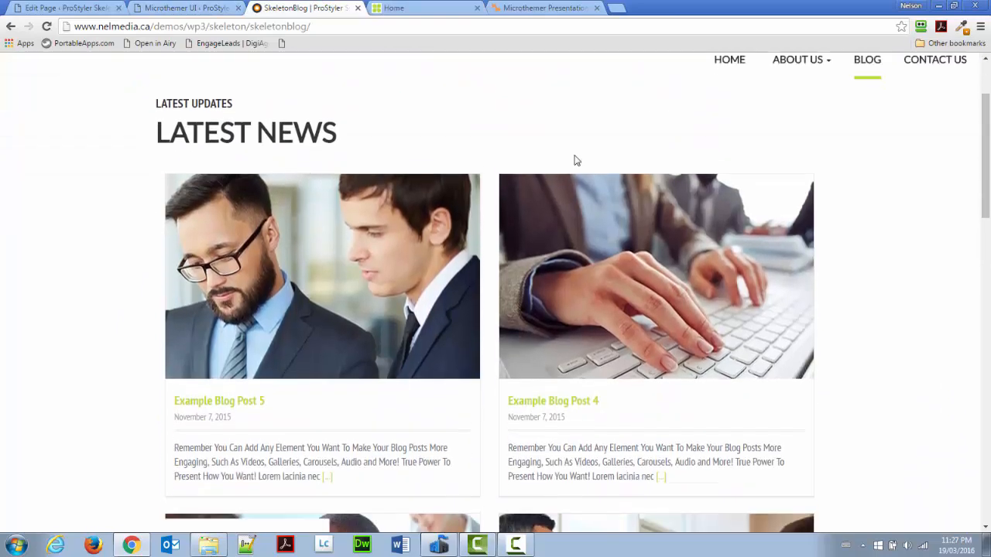
scroll(620, 96, "up", 2)
Open the skeleton site's home page and examine its sections, including the "ABOUT OUR COMPANY" title
left_click(595, 113)
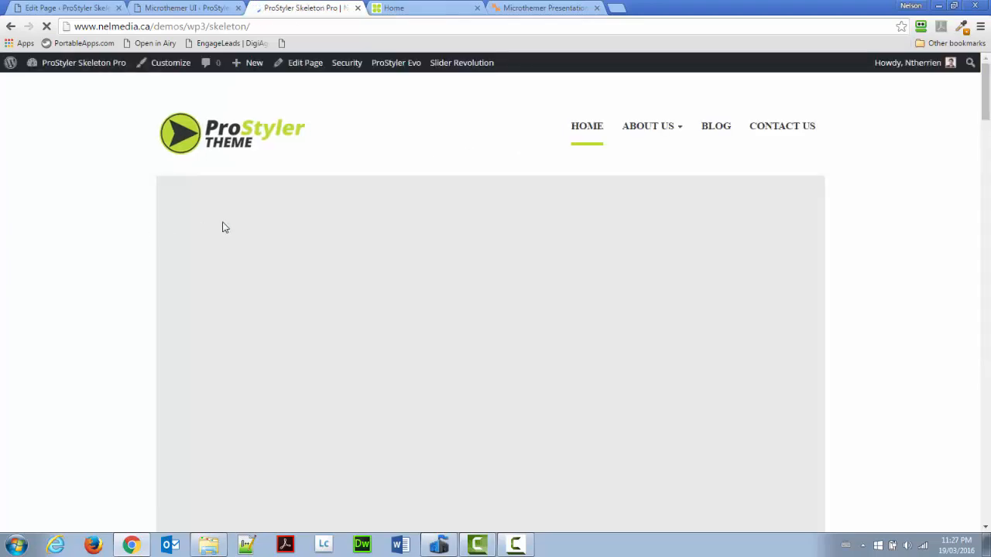
scroll(247, 255, "down", 5)
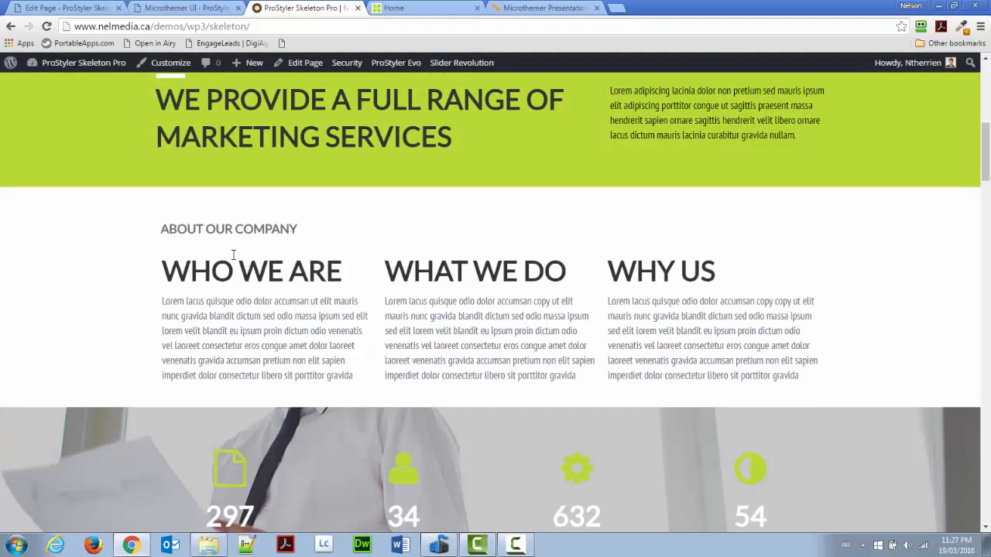
scroll(298, 249, "down", 6)
scroll(297, 248, "down", 3)
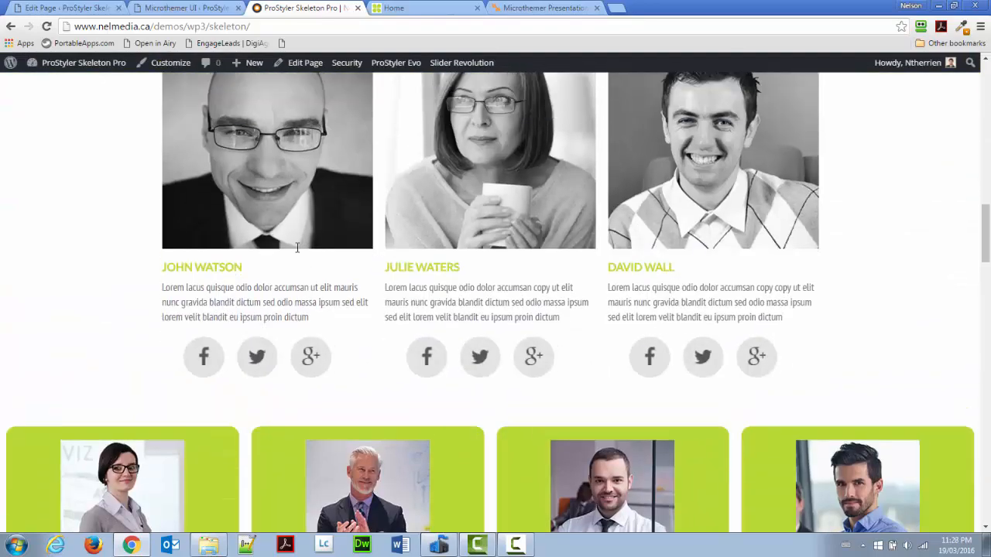
scroll(298, 244, "up", 12)
scroll(299, 242, "up", 3)
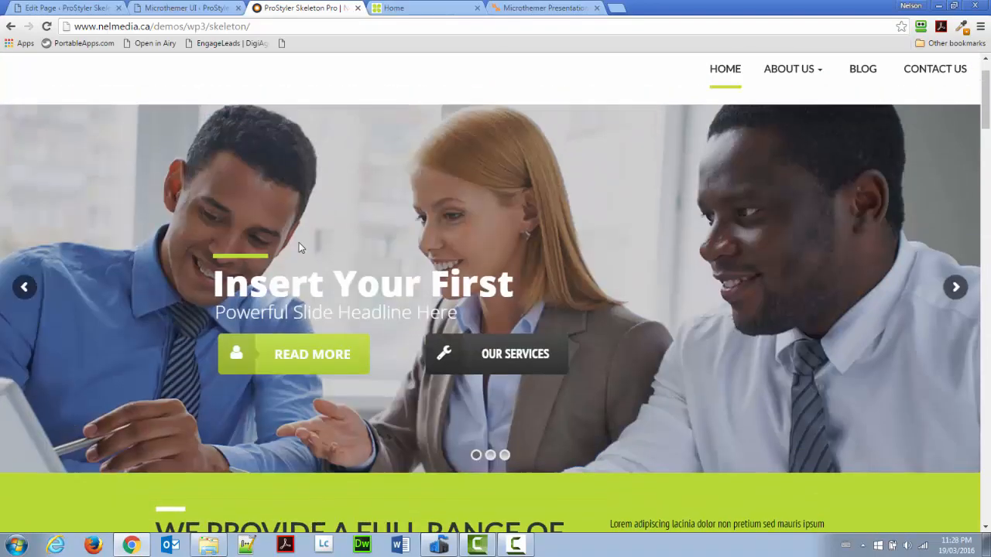
scroll(298, 248, "down", 4)
scroll(298, 252, "down", 2)
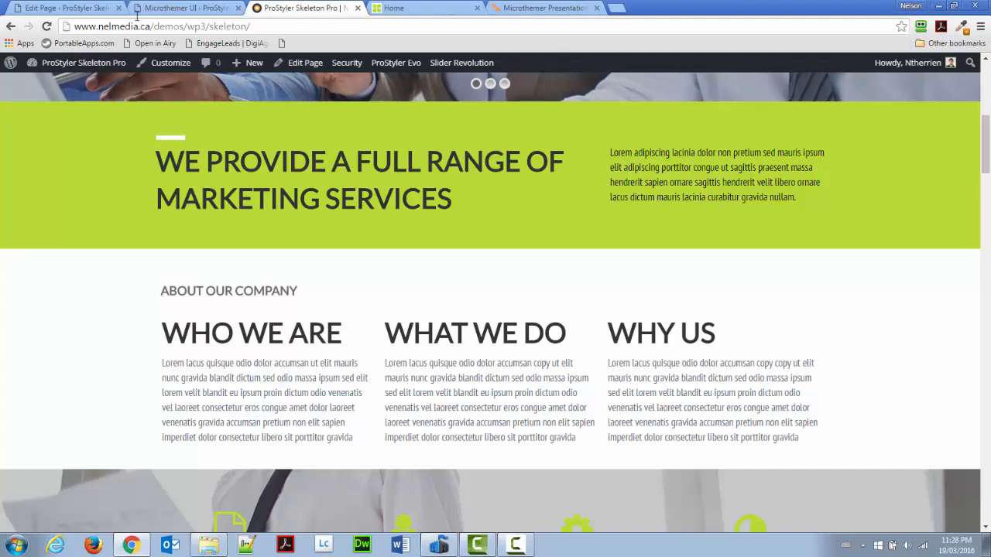
In the SkeletonHome page editor, assign the CSS class smallGreenLine to the "ABOUT OUR COMPANY" heading and save the page
left_click(104, 9)
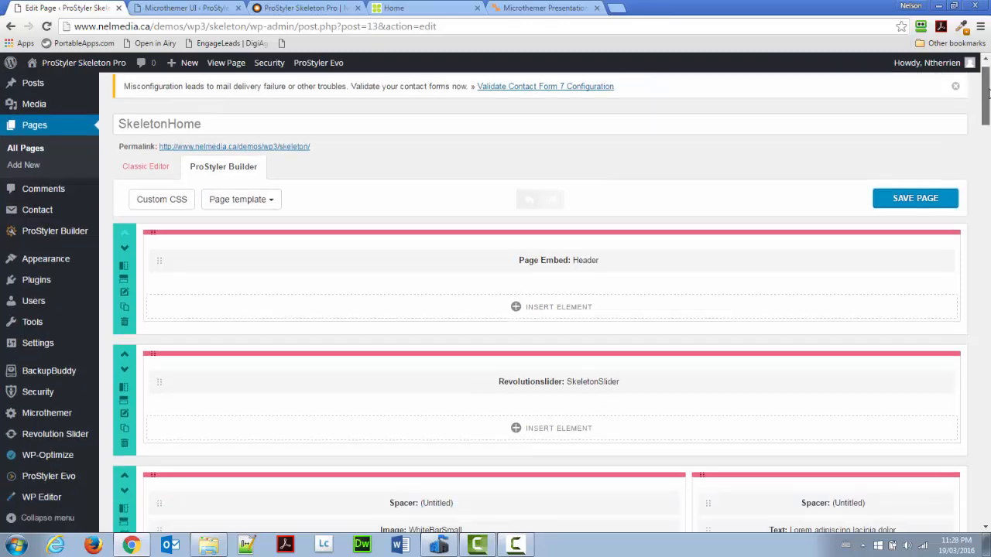
left_click_drag(986, 87, 987, 152)
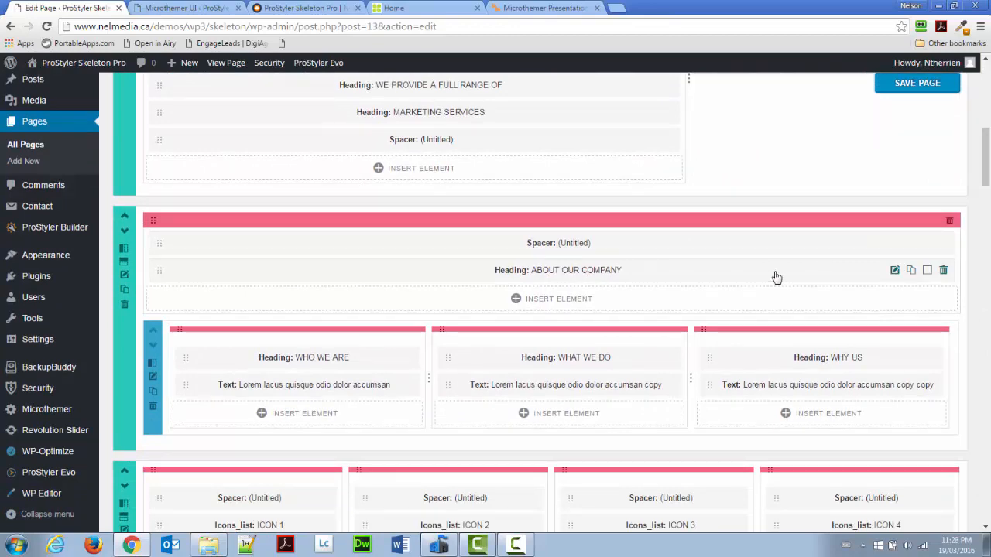
left_click(894, 271)
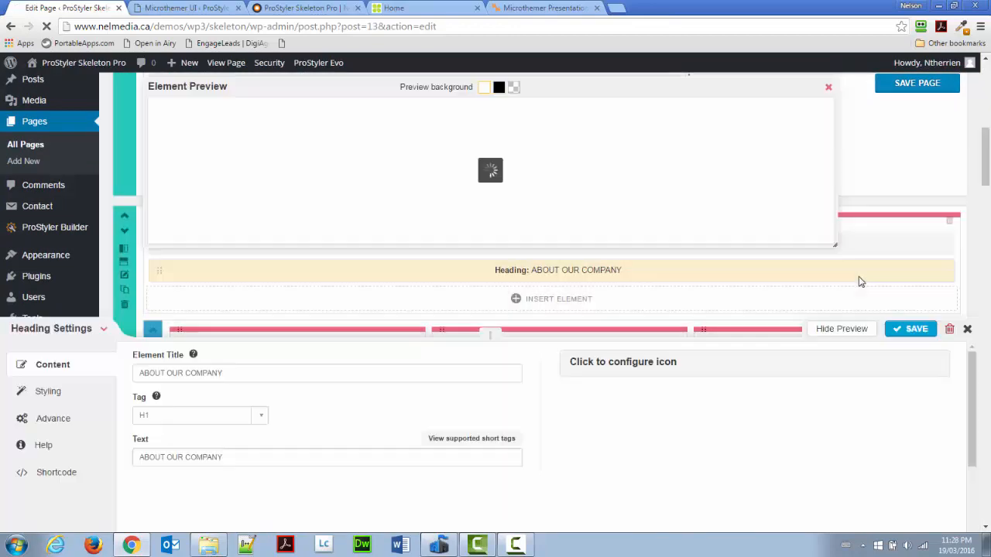
left_click(57, 401)
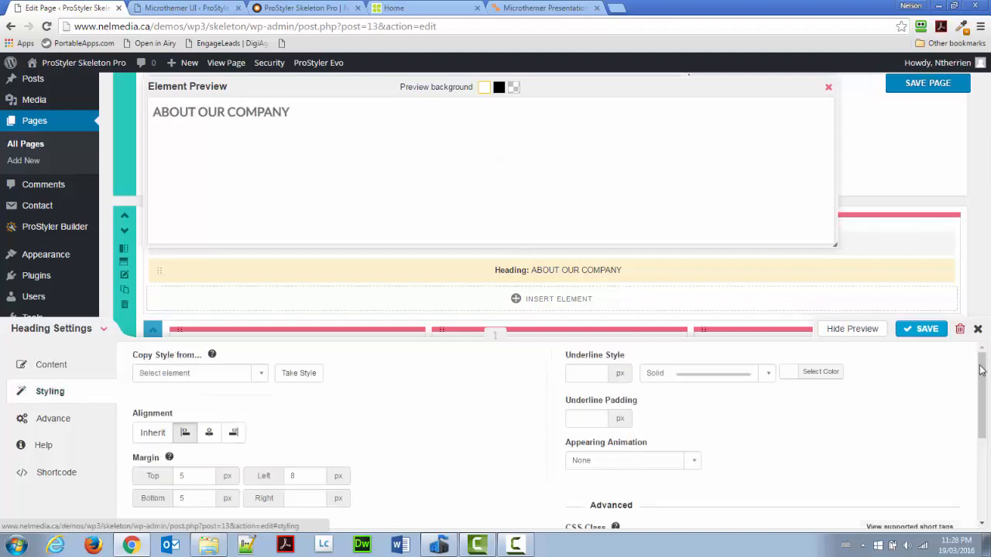
scroll(981, 377, "down", 3)
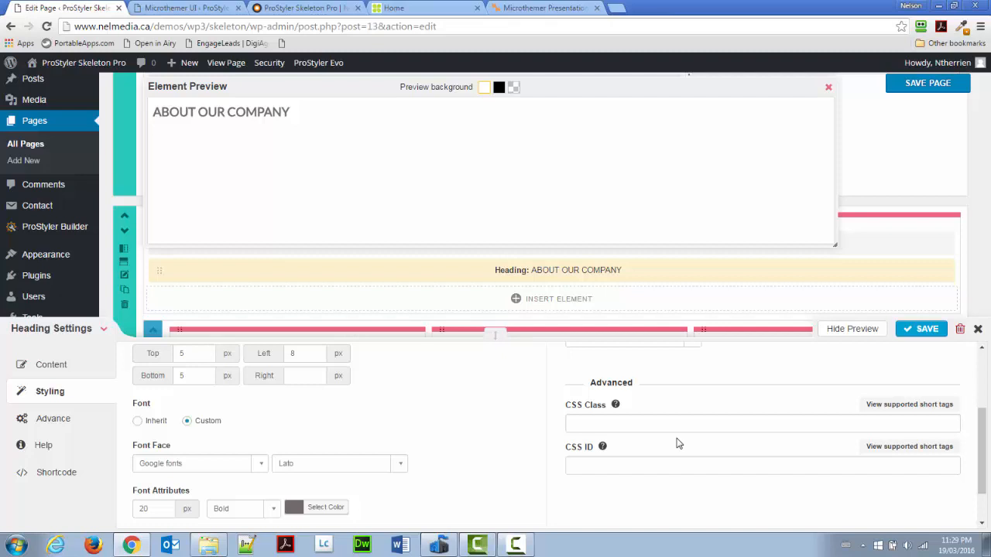
left_click(678, 424)
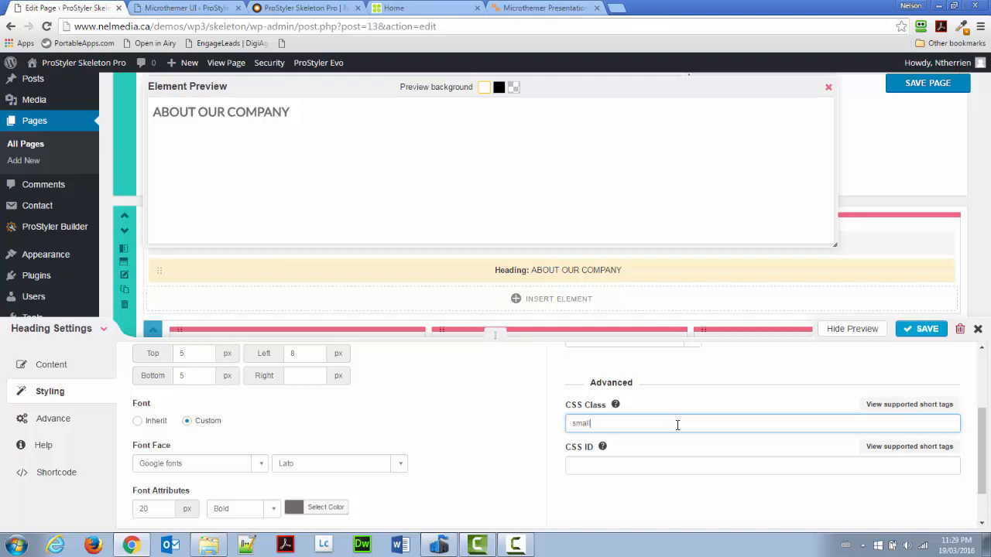
type("smallGreenLien")
left_click(908, 330)
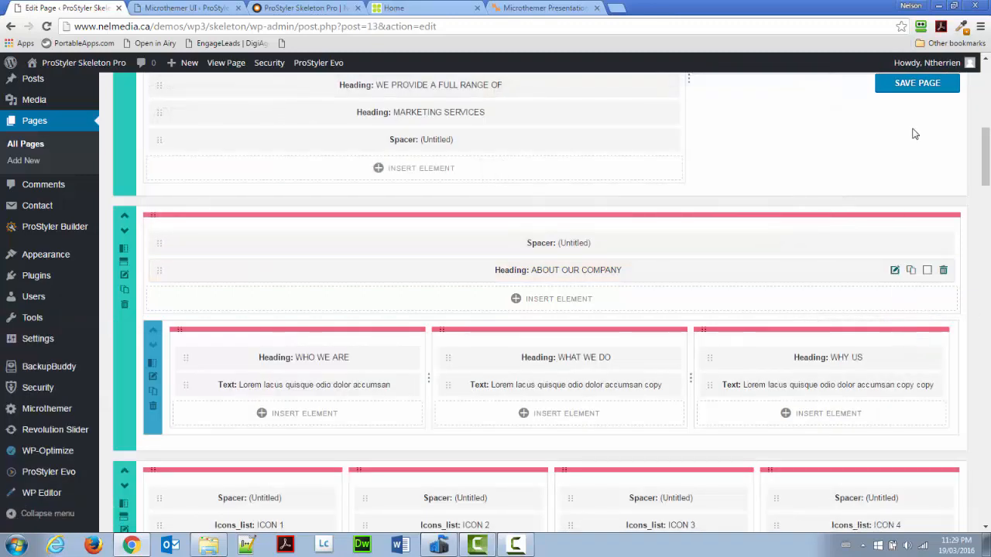
left_click(914, 94)
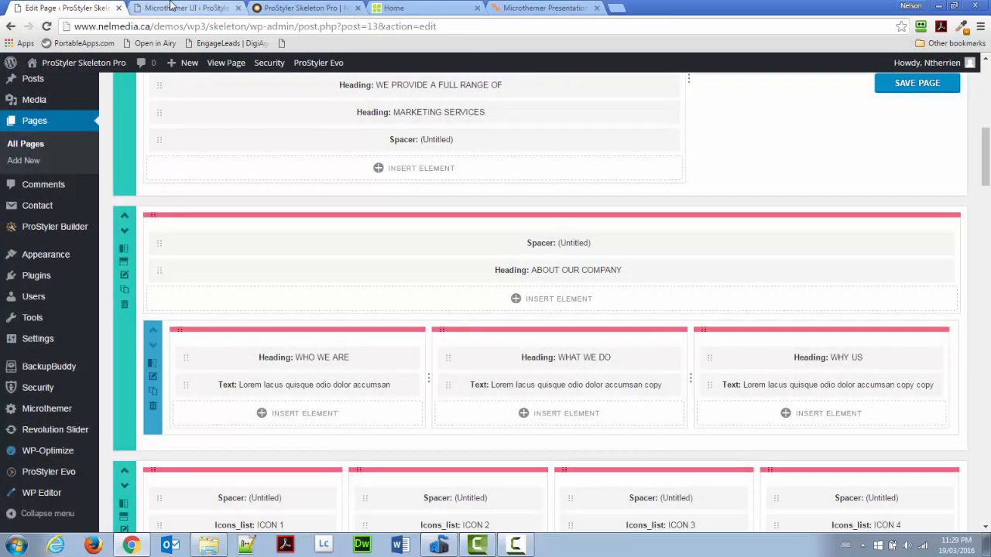
Switch to Microthemer, reload the site preview and start a new selector on the "ABOUT OUR COMPANY" heading
left_click(167, 9)
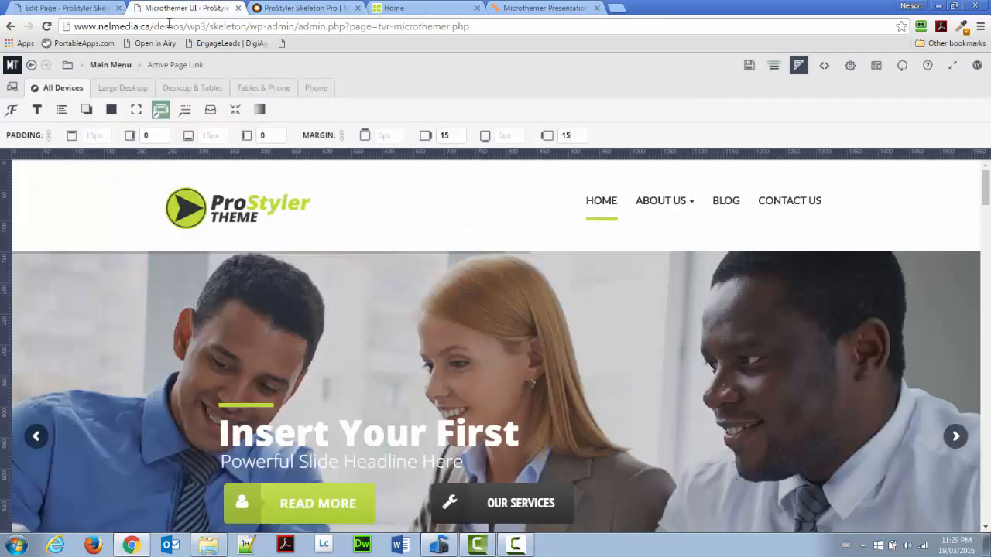
left_click(46, 26)
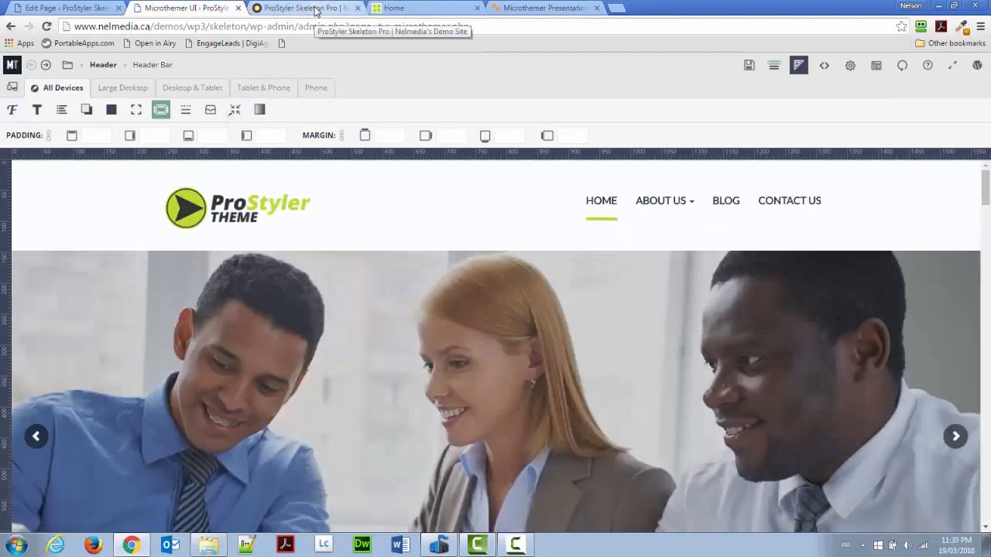
scroll(395, 197, "down", 10)
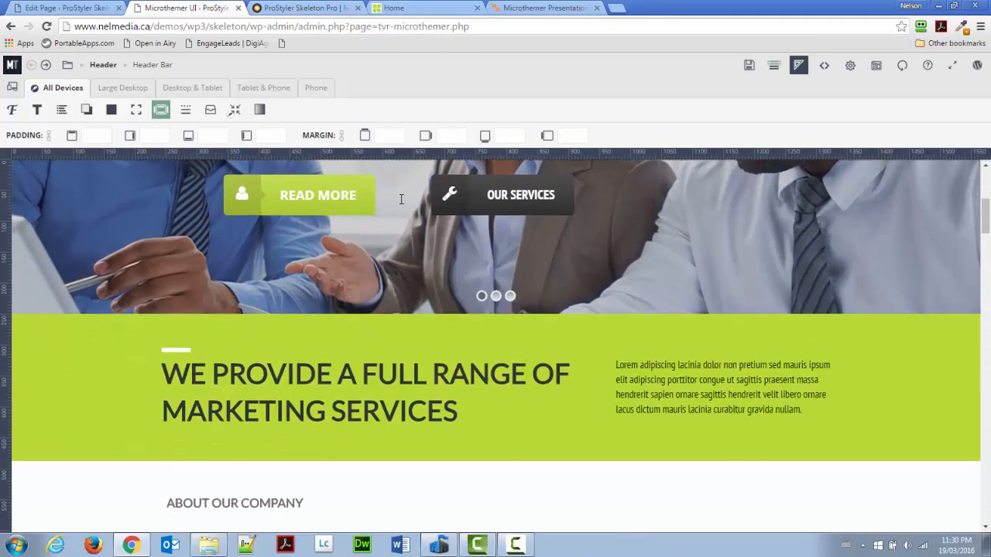
scroll(399, 209, "up", 6)
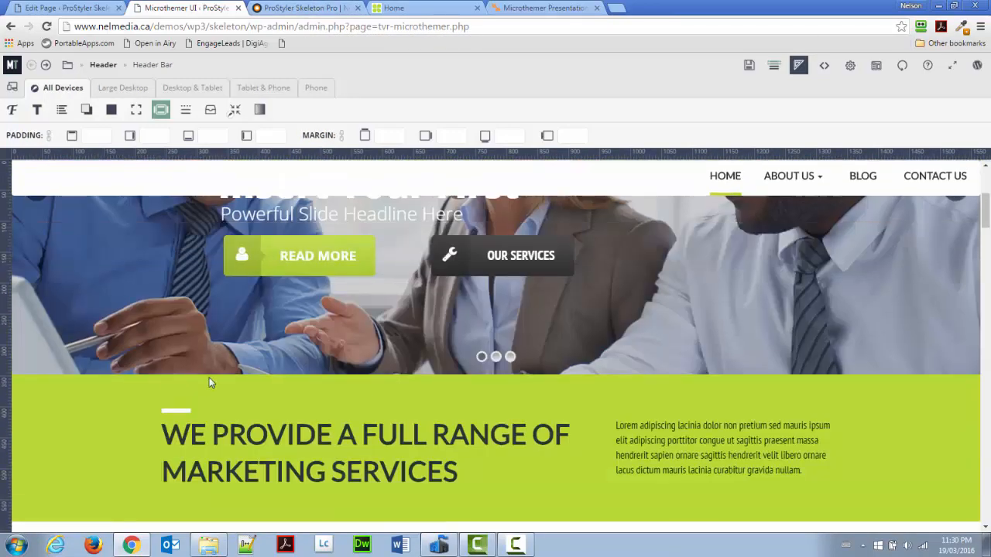
scroll(221, 422, "down", 1)
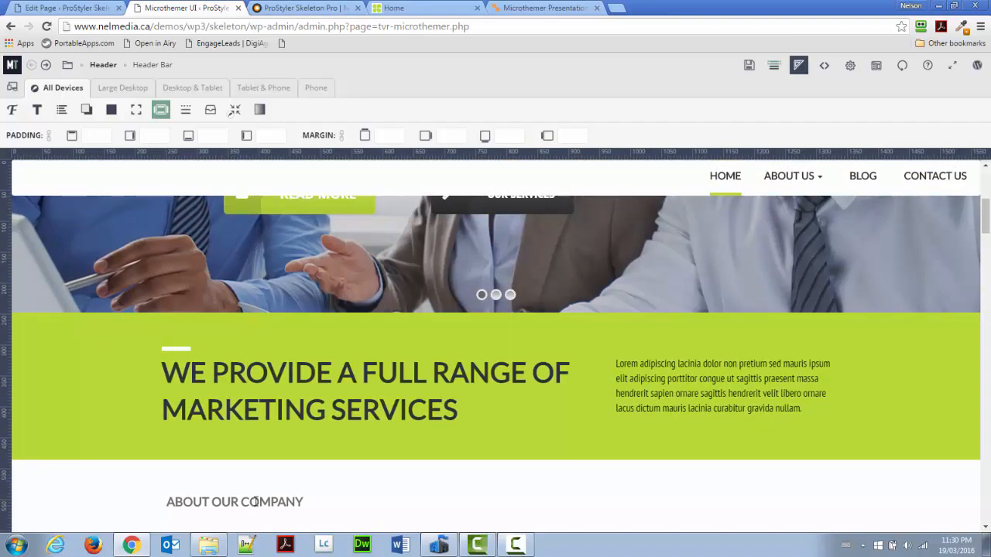
double_click(255, 501)
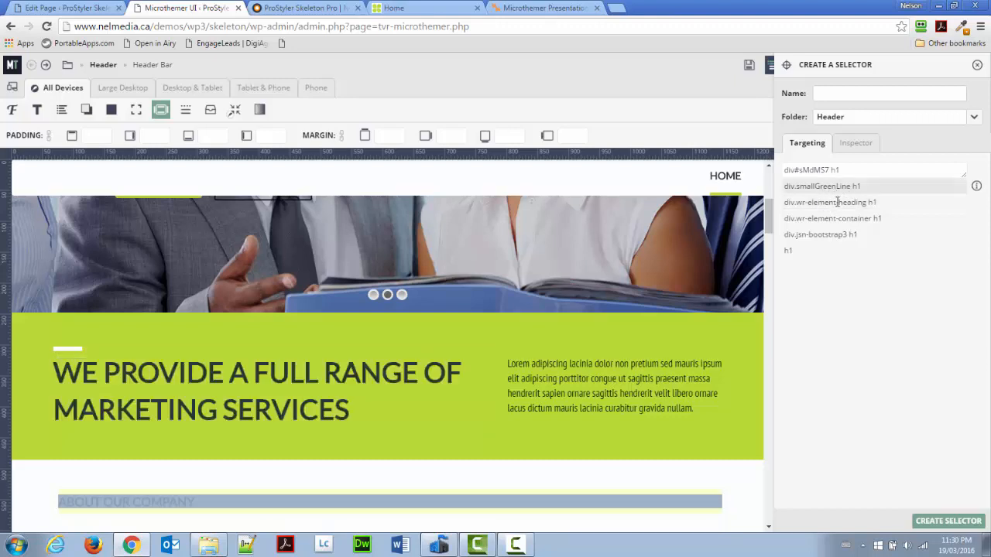
Choose div.smallGreenLine h1 as the target of the new selector
scroll(771, 234, "down", 2)
left_click_drag(771, 234, 774, 241)
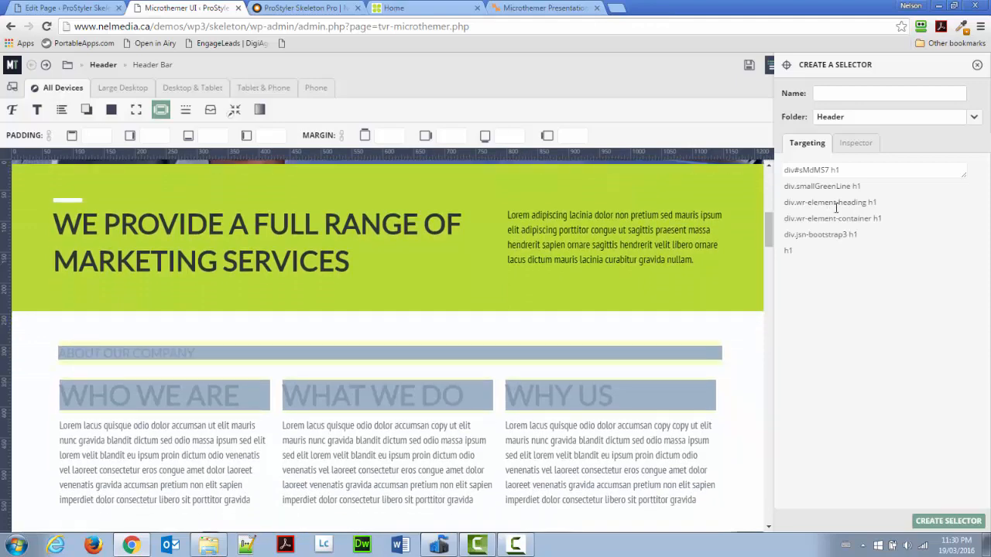
left_click(812, 187)
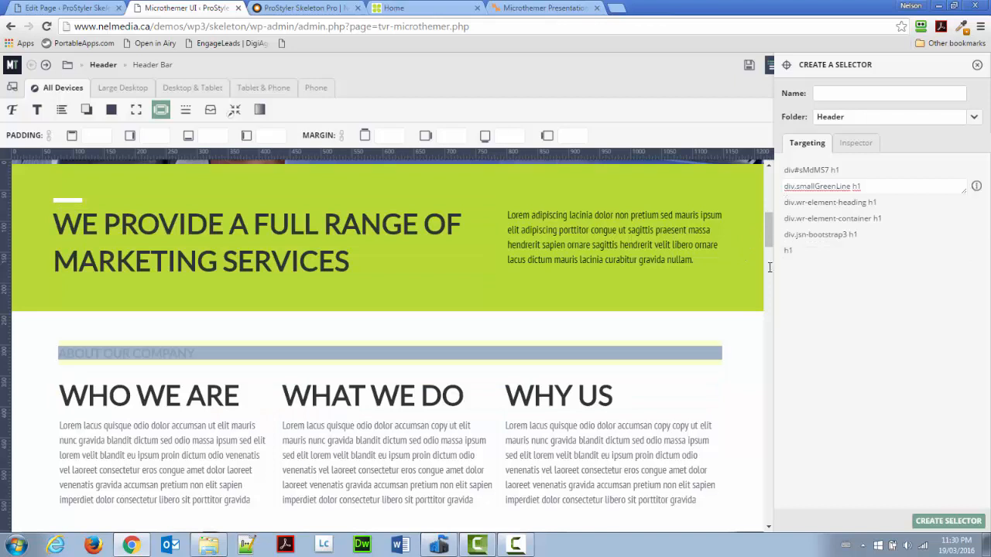
scroll(734, 274, "down", 1)
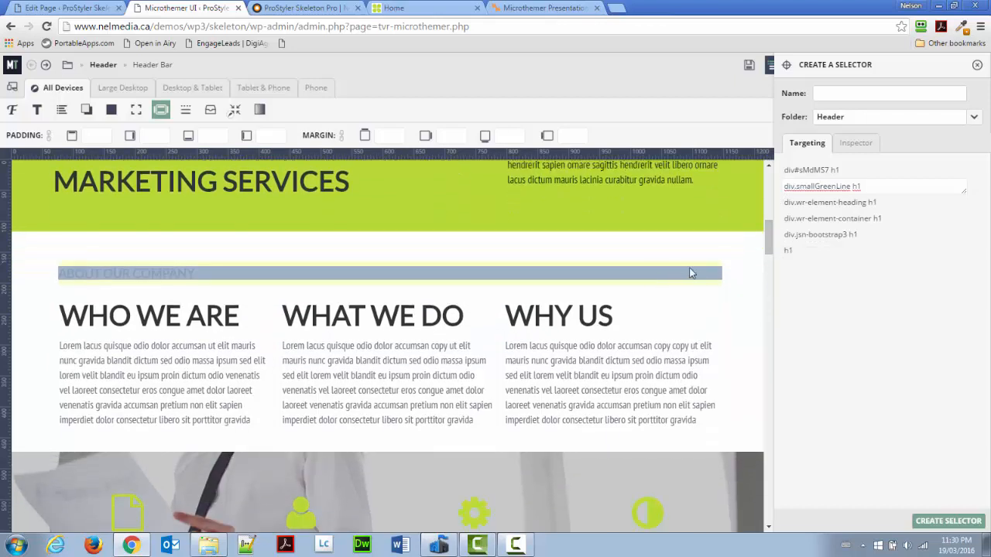
Inspect the HTML of the heading's container div and its h1 element, and return to the targeting options
left_click(854, 142)
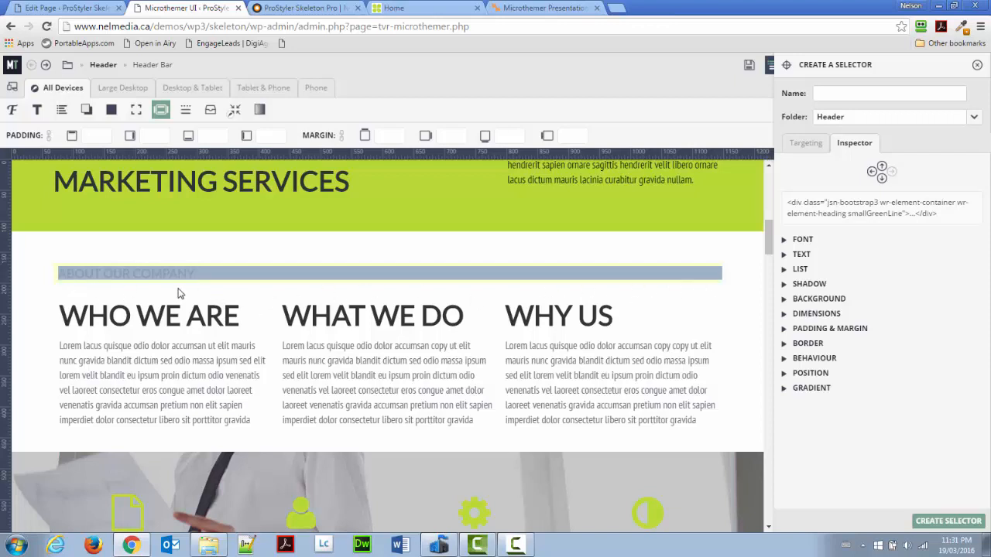
left_click(881, 179)
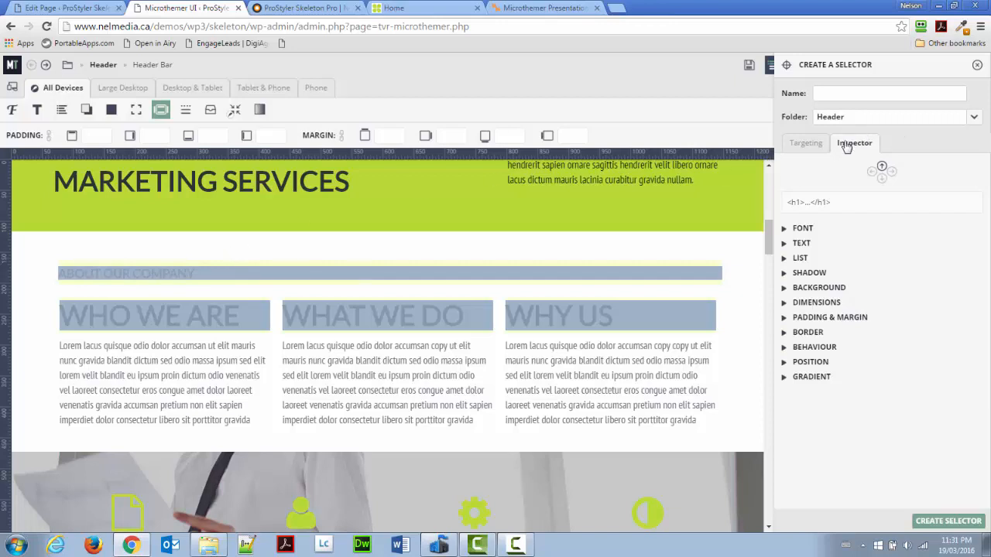
left_click(809, 147)
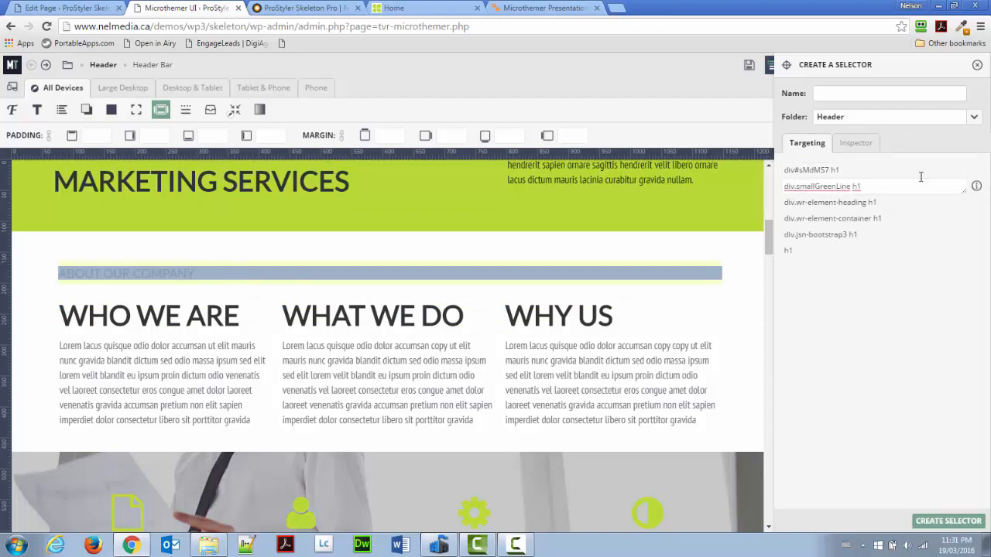
Name the selector "Small Green Line In Title", assign it to the Content folder and create it
left_click(843, 92)
type("Small Green Line In Title")
left_click(974, 118)
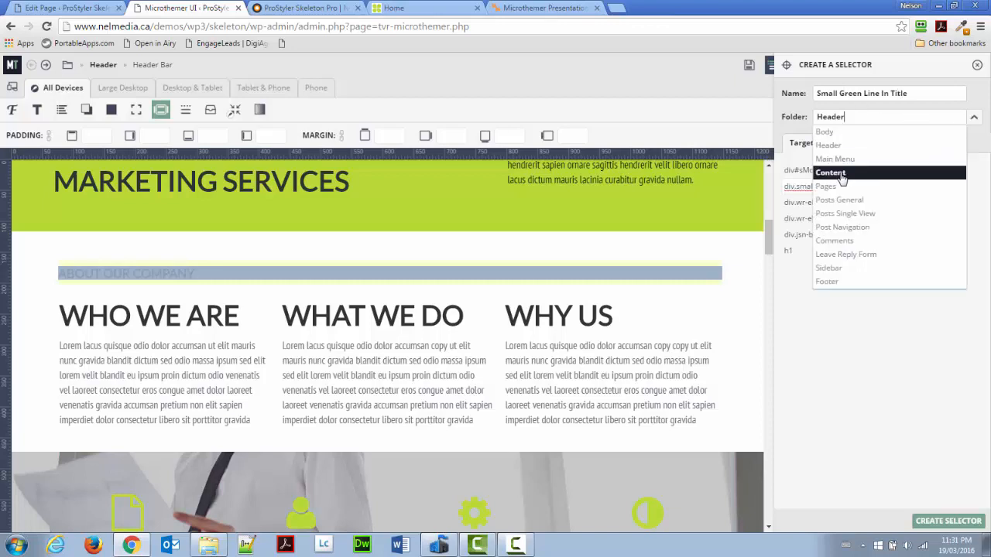
left_click(842, 173)
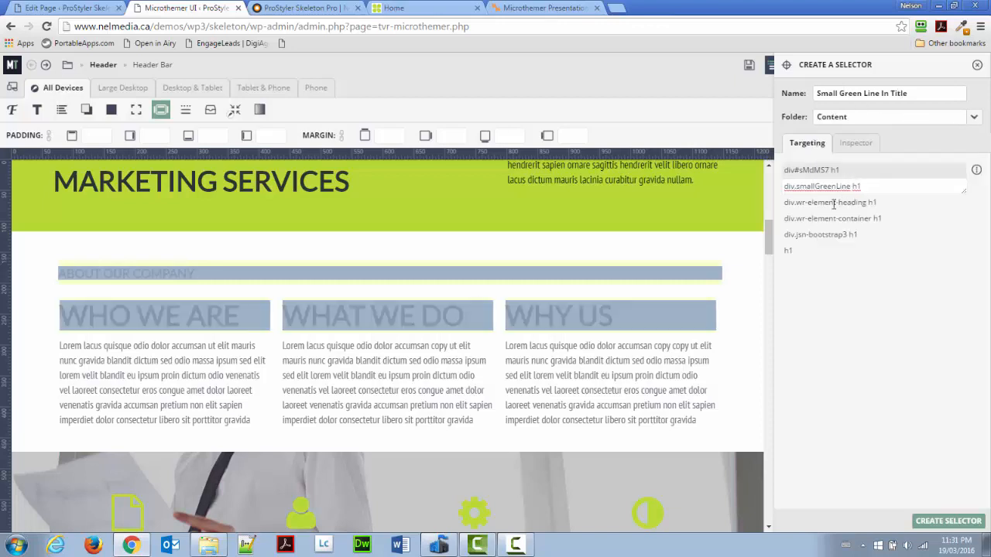
left_click(955, 521)
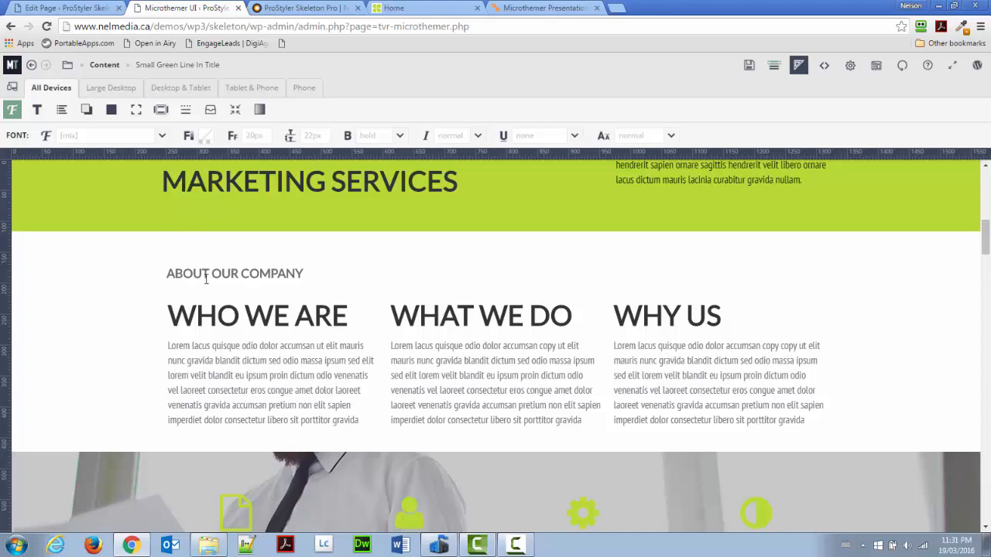
Give the selector a fully opaque red background colour
left_click(113, 113)
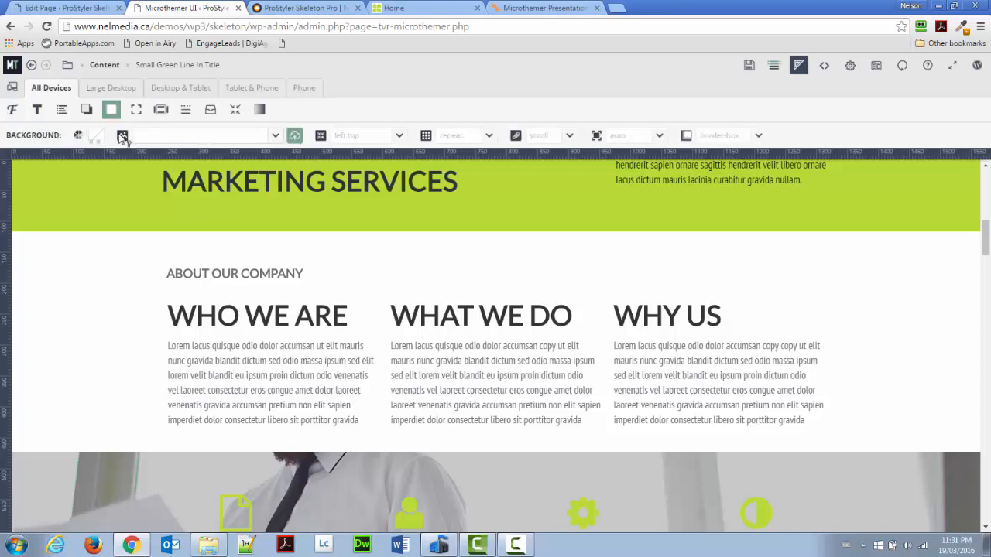
left_click(96, 136)
left_click_drag(209, 189, 320, 171)
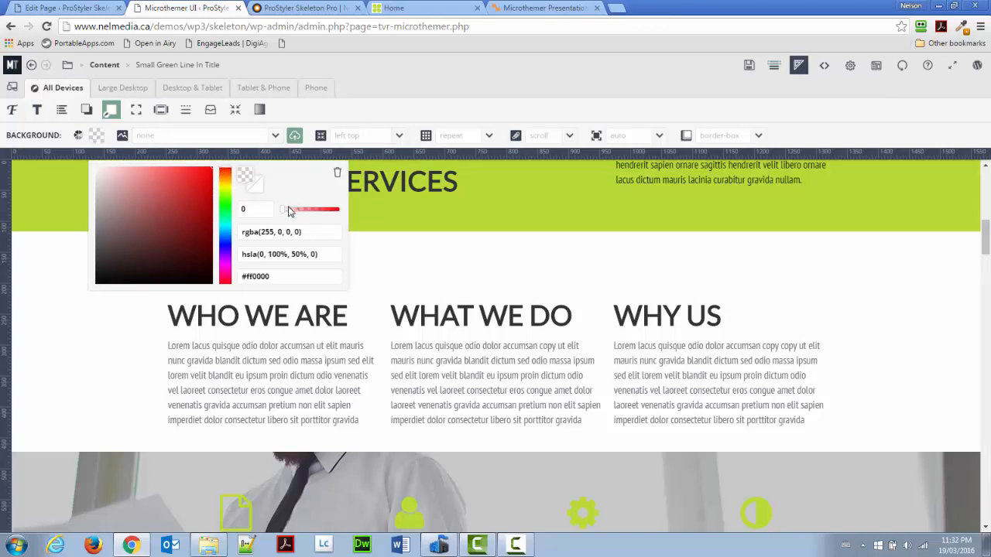
left_click_drag(285, 210, 373, 211)
left_click(379, 112)
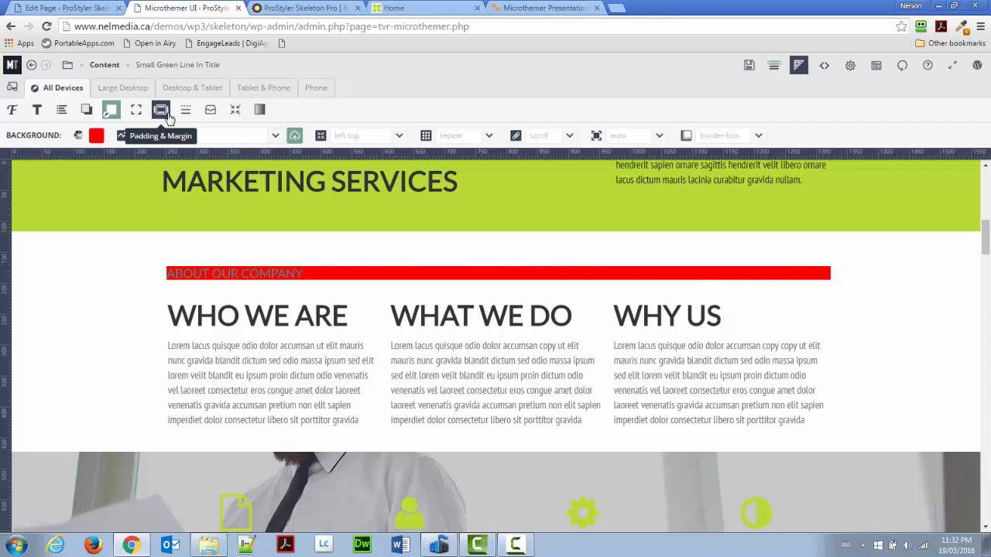
Set the Small Green Line In Title selector's display behaviour to inline and its right padding to 60
left_click(210, 109)
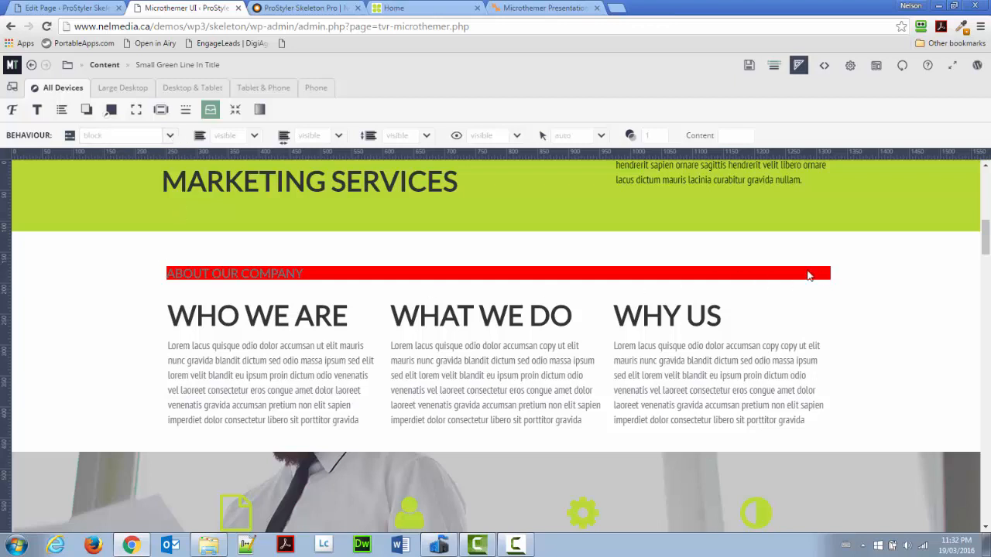
left_click(169, 135)
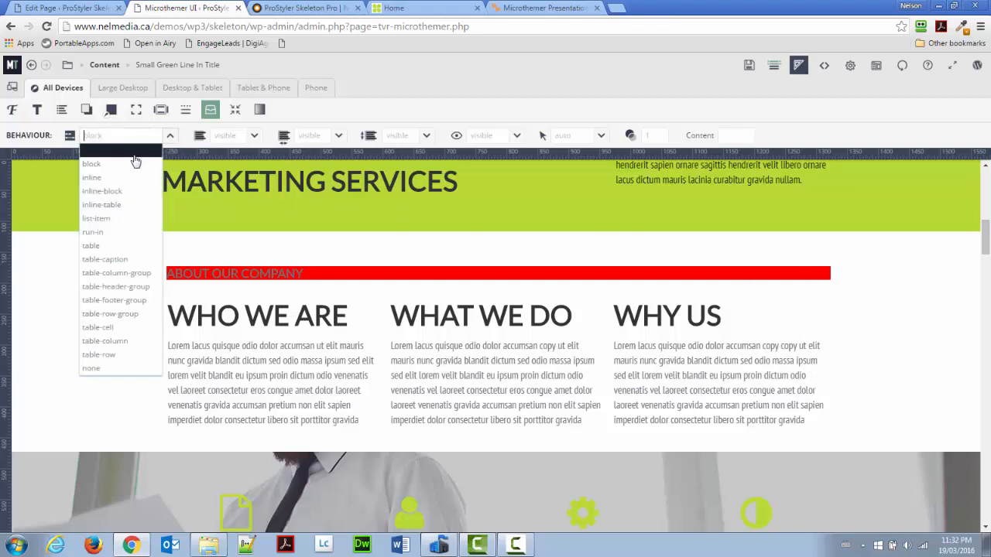
left_click(124, 180)
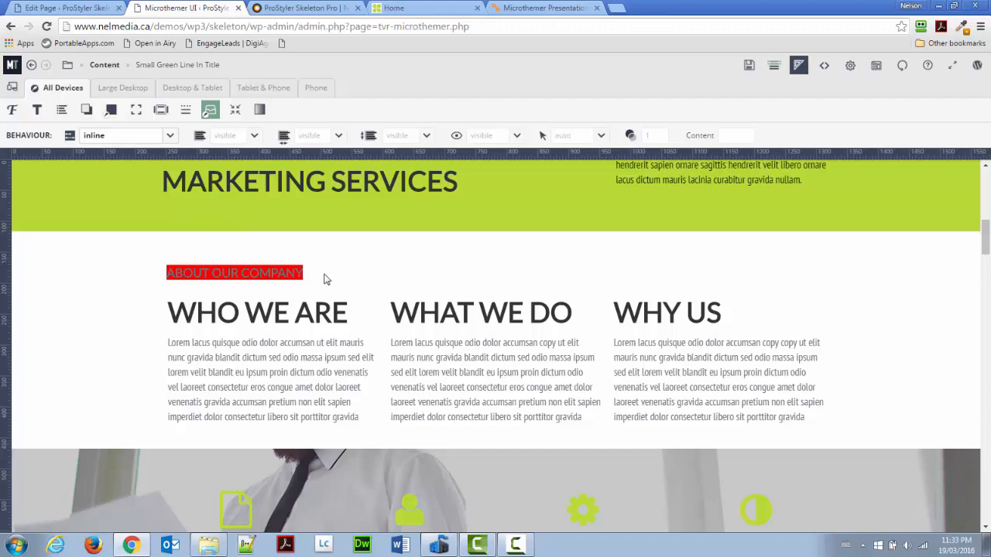
left_click(161, 111)
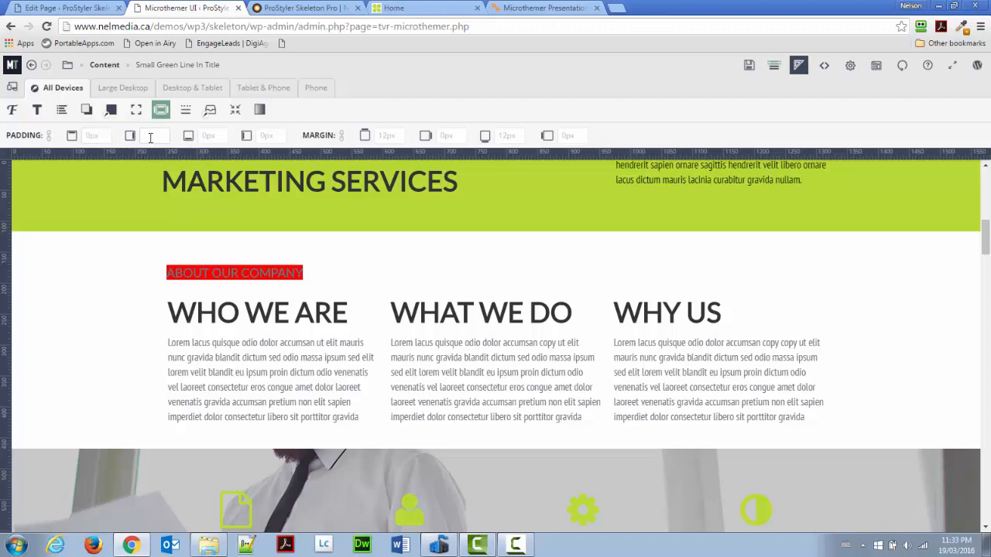
type("60")
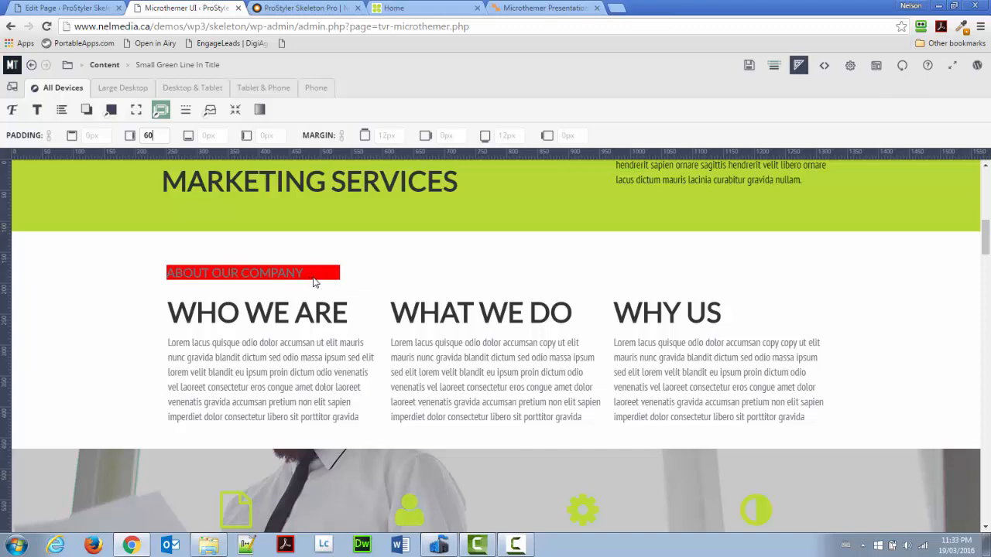
Remove the red background colour from the heading selector
left_click(113, 113)
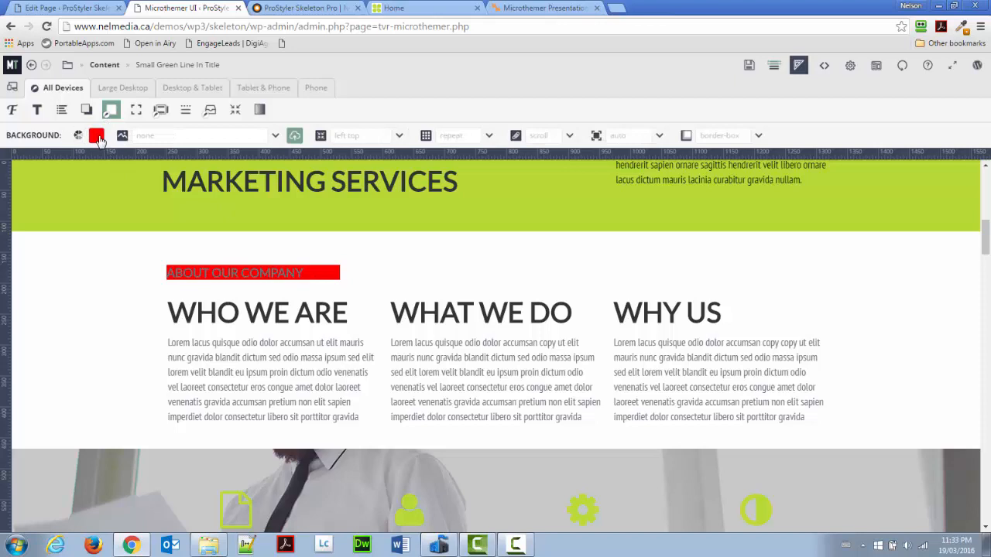
left_click(98, 137)
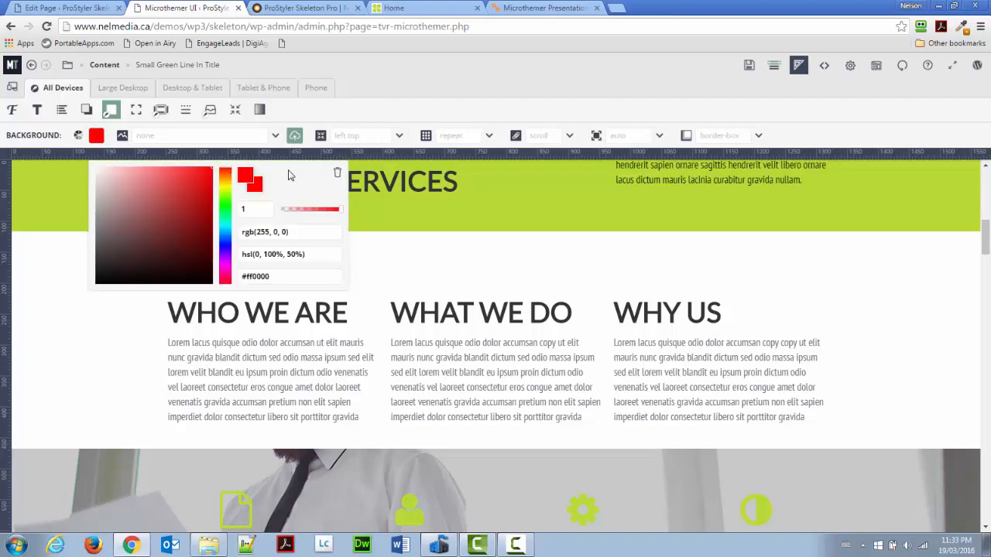
left_click(338, 180)
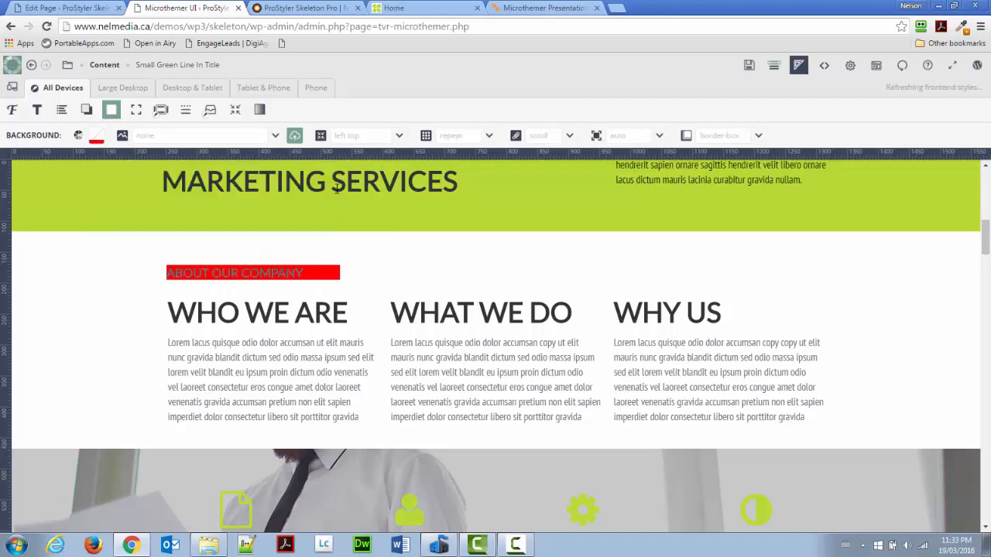
Use smallgreenbar.jpg from the media library as the heading selector's background image
left_click(294, 138)
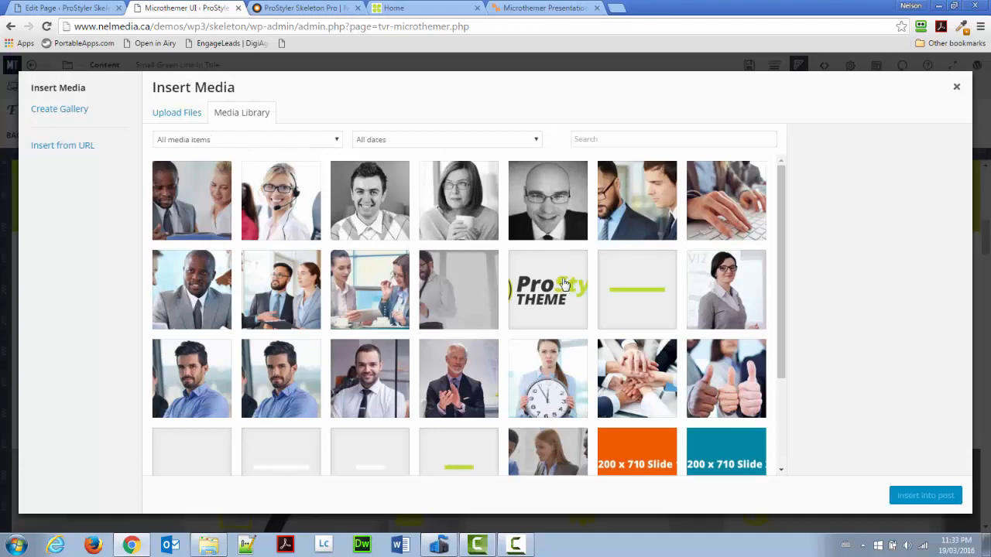
left_click_drag(781, 274, 787, 369)
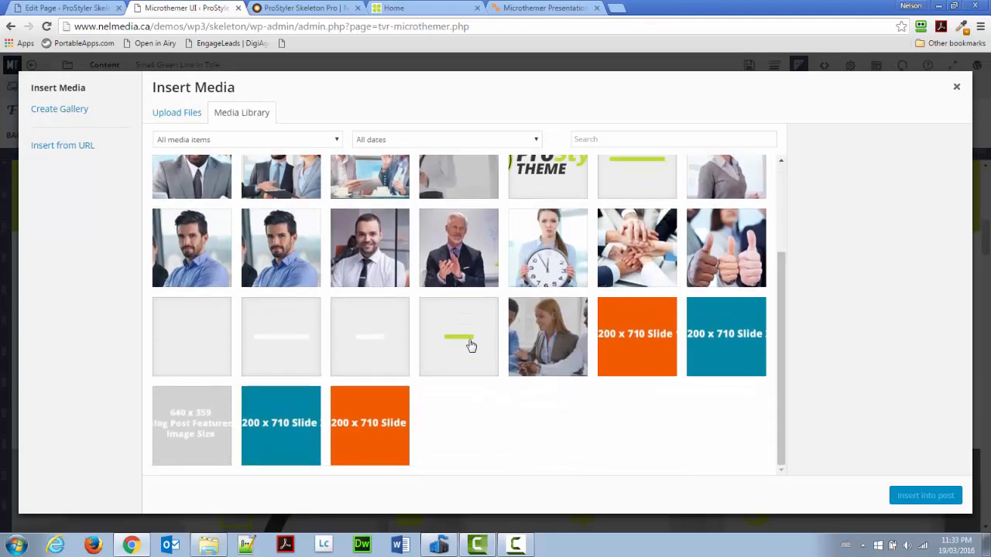
left_click(459, 342)
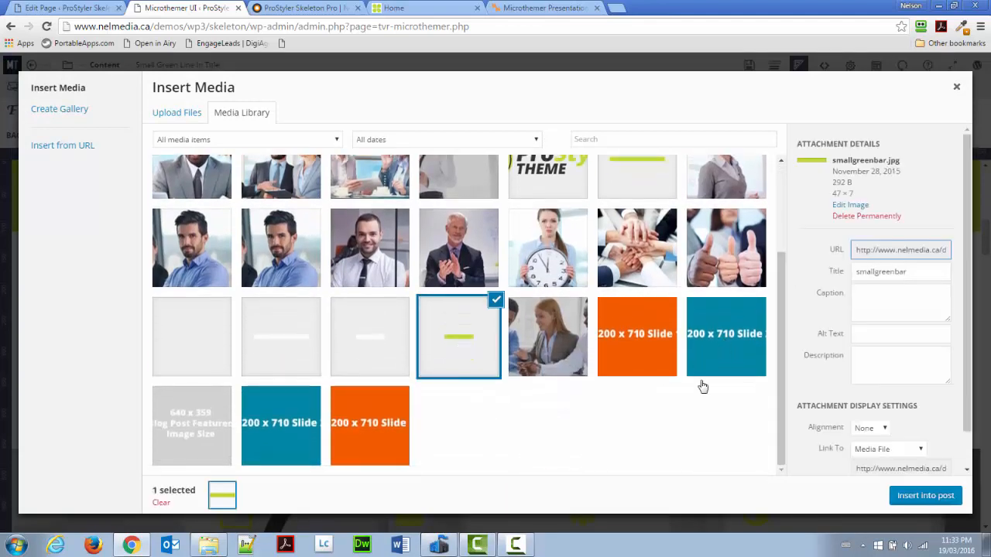
left_click(921, 500)
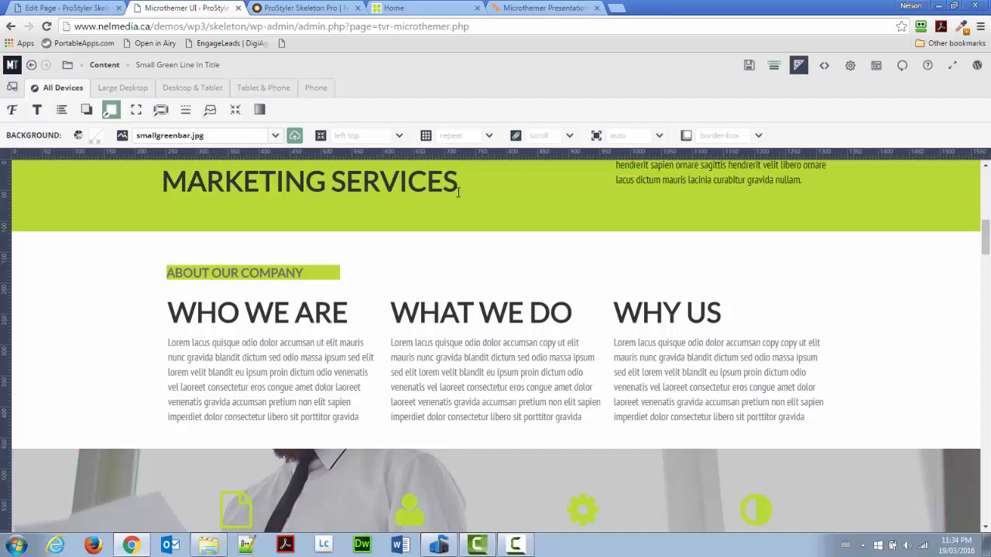
Set the green bar background image to no-repeat and position it at right bottom
left_click(488, 137)
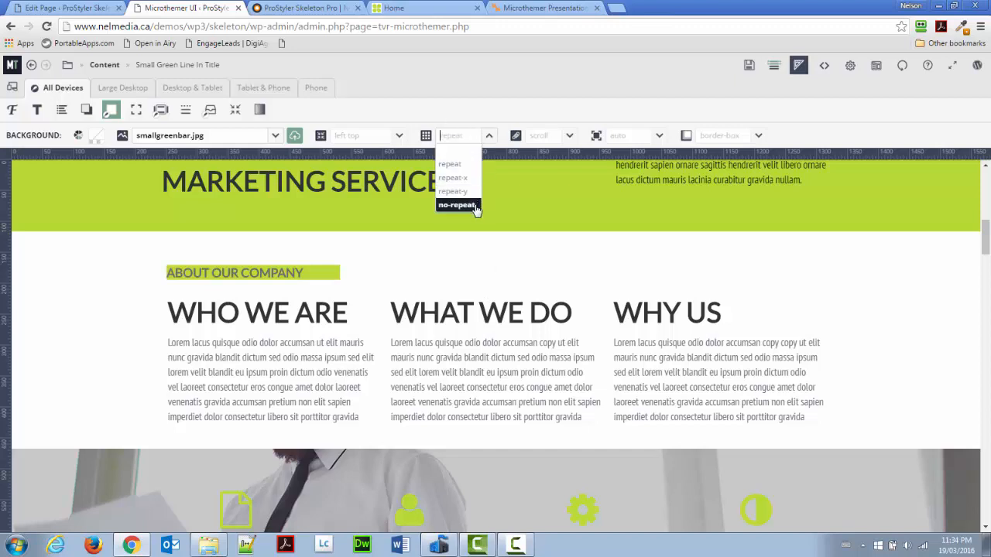
left_click(457, 205)
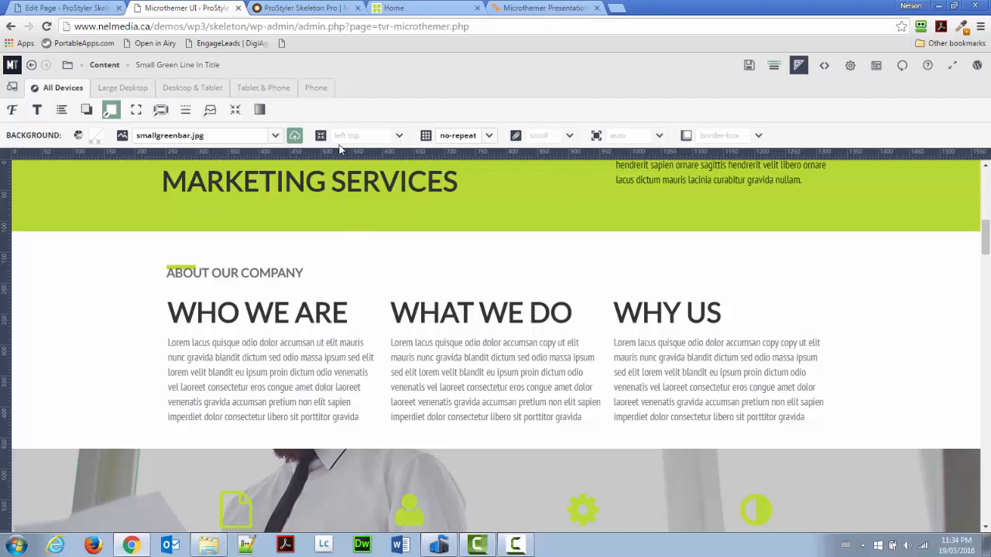
left_click(399, 136)
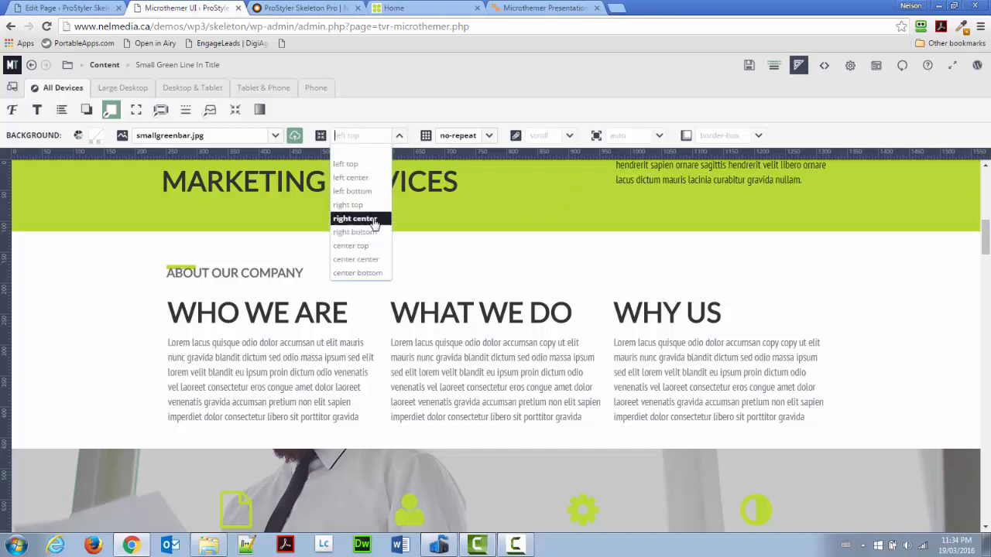
left_click(374, 233)
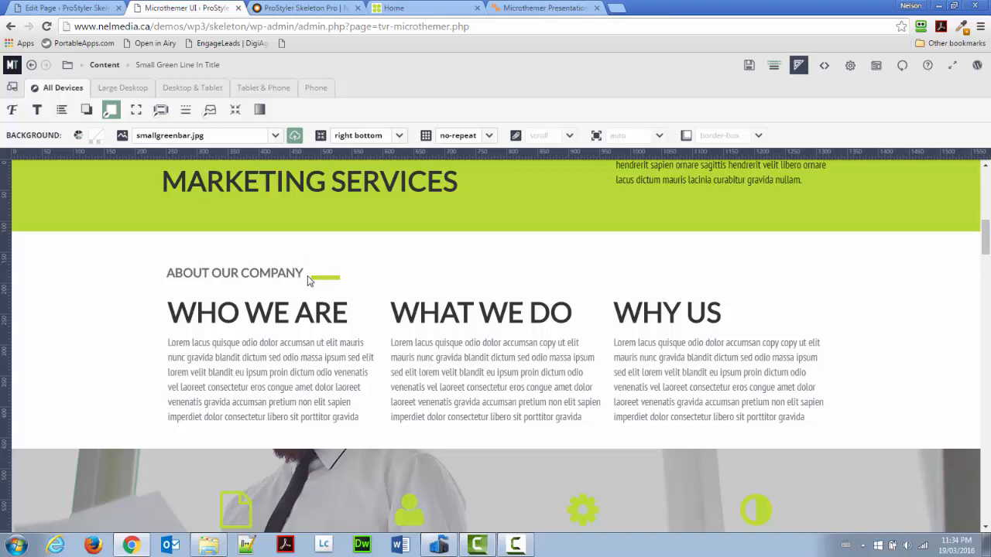
Examine the green line beside the section headings across the home page and compare it with the DallasCo demo page
scroll(385, 291, "down", 4)
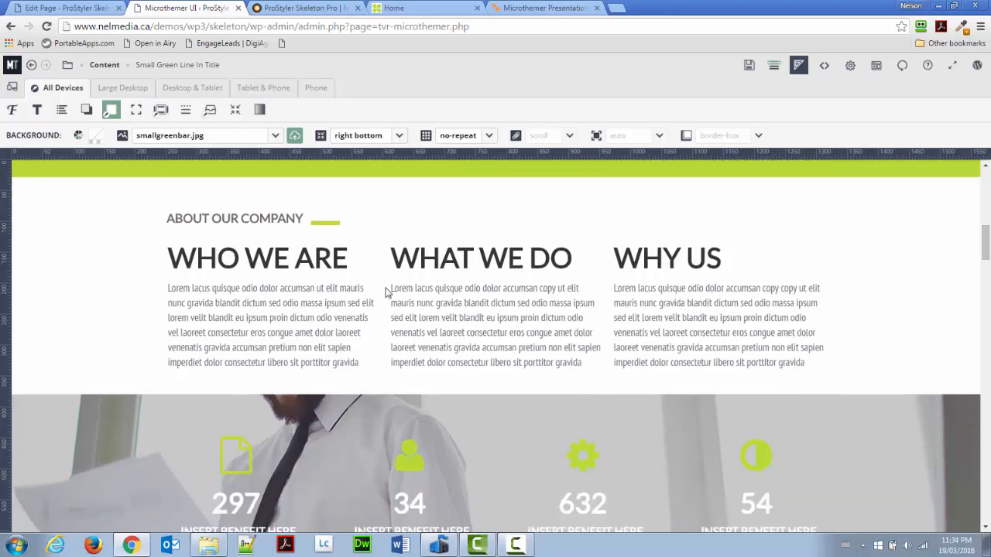
scroll(384, 289, "down", 1)
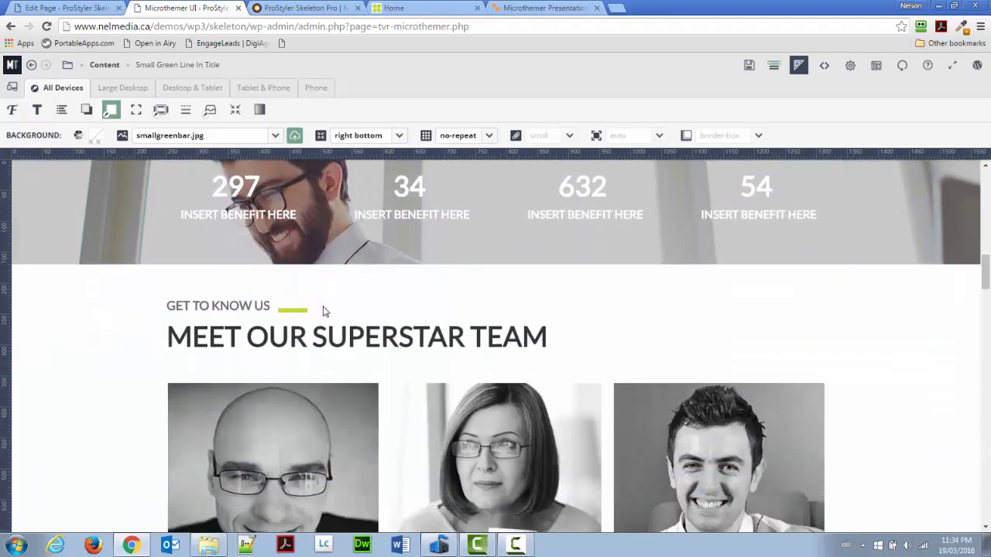
scroll(331, 307, "down", 10)
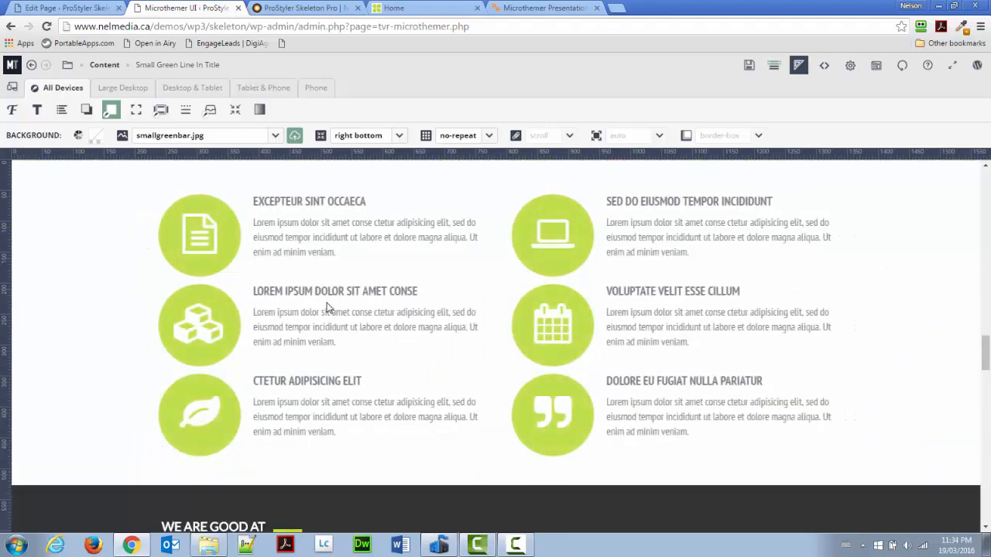
scroll(325, 302, "down", 3)
scroll(310, 323, "down", 1)
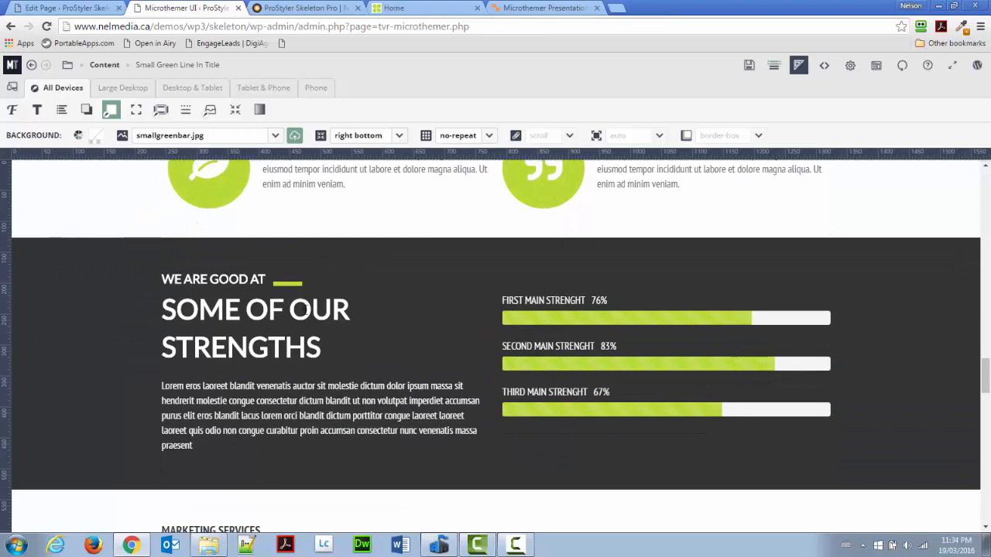
scroll(304, 309, "down", 3)
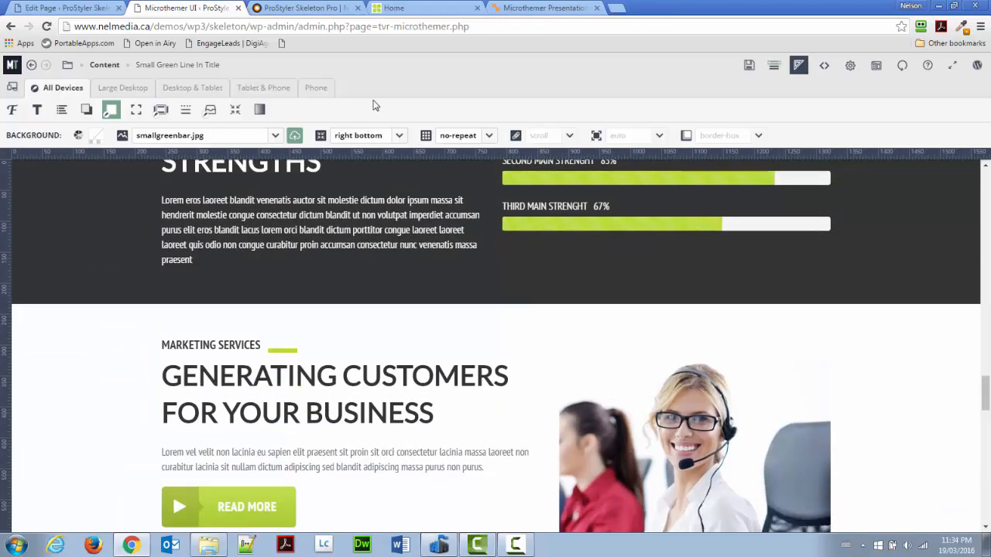
left_click(424, 8)
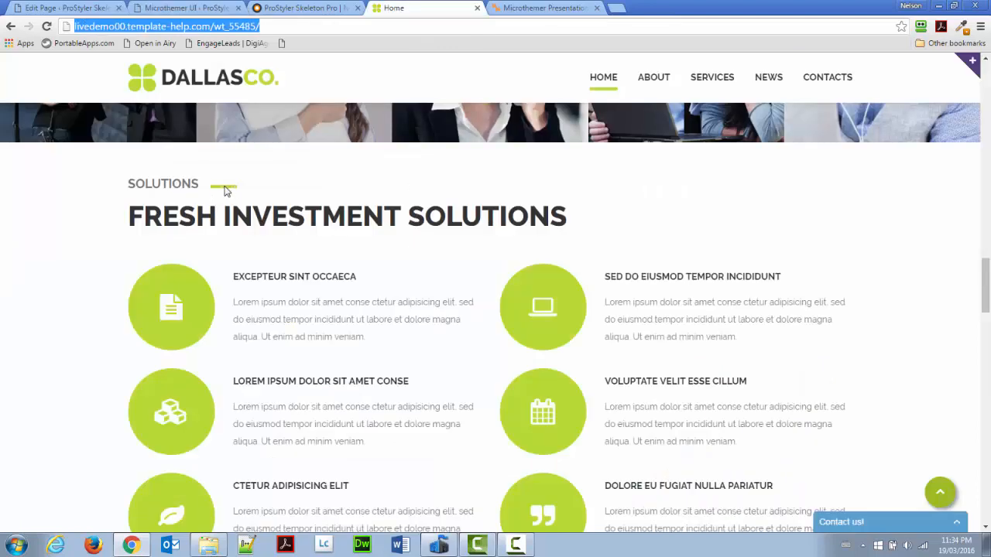
left_click(197, 8)
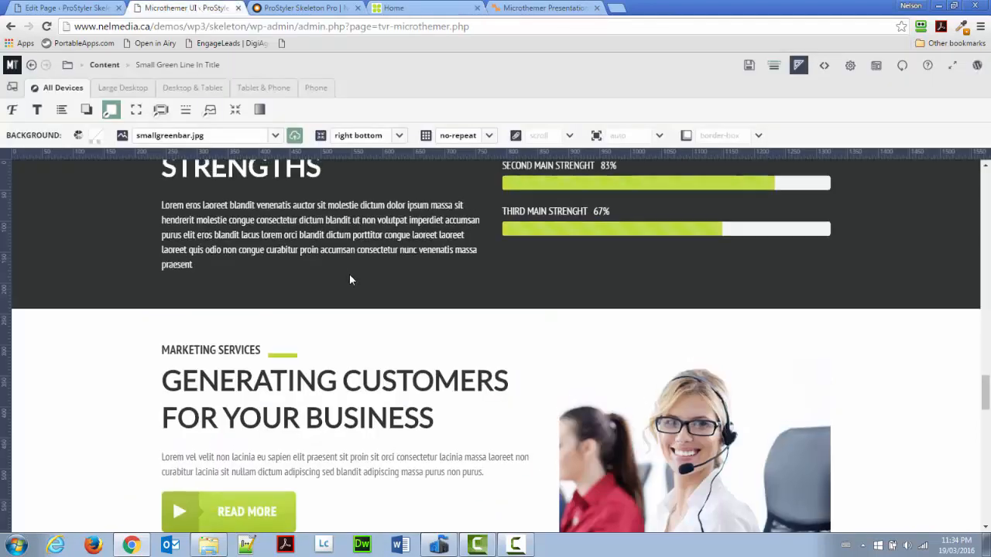
scroll(348, 277, "down", 5)
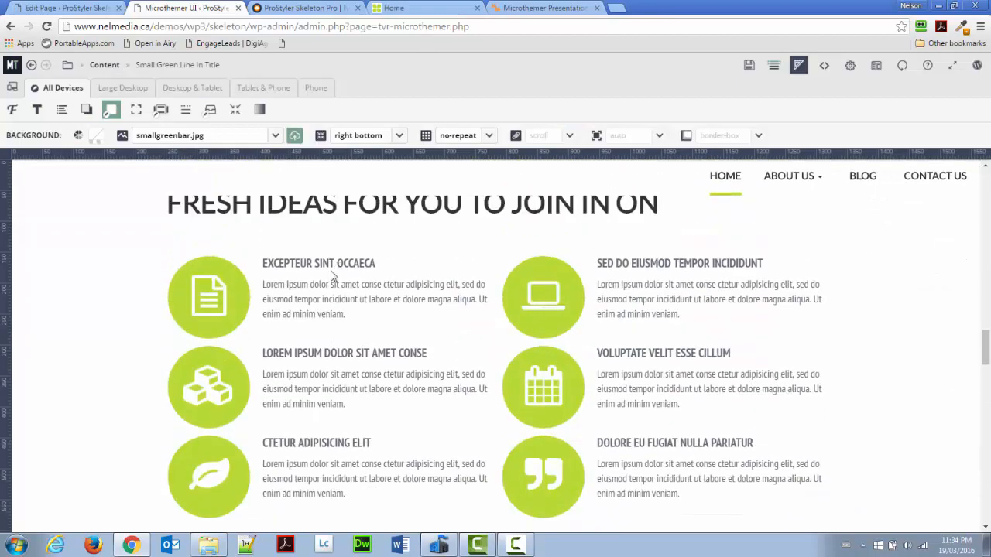
scroll(334, 280, "down", 5)
scroll(334, 283, "up", 6)
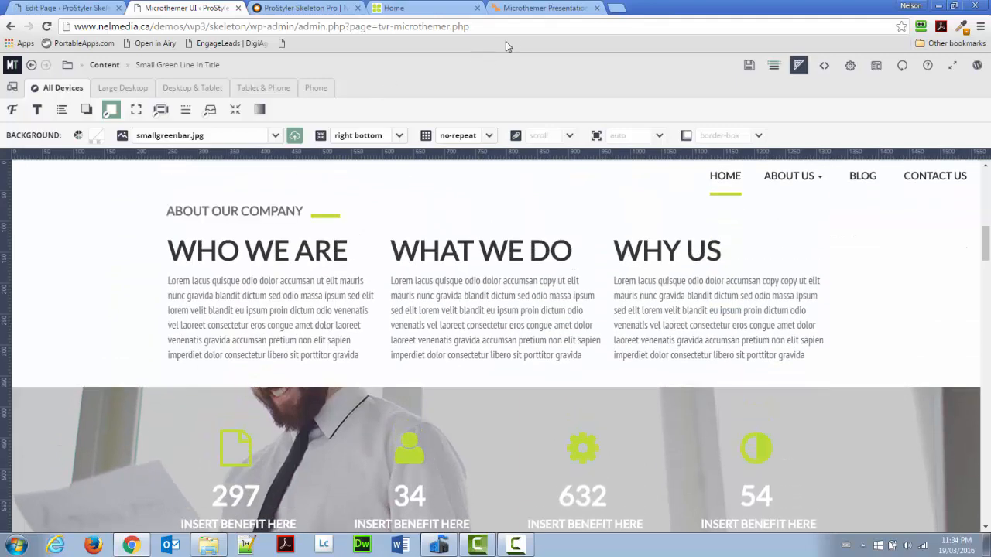
Switch to the Microthemer presentation page and log in to the members area
left_click(534, 8)
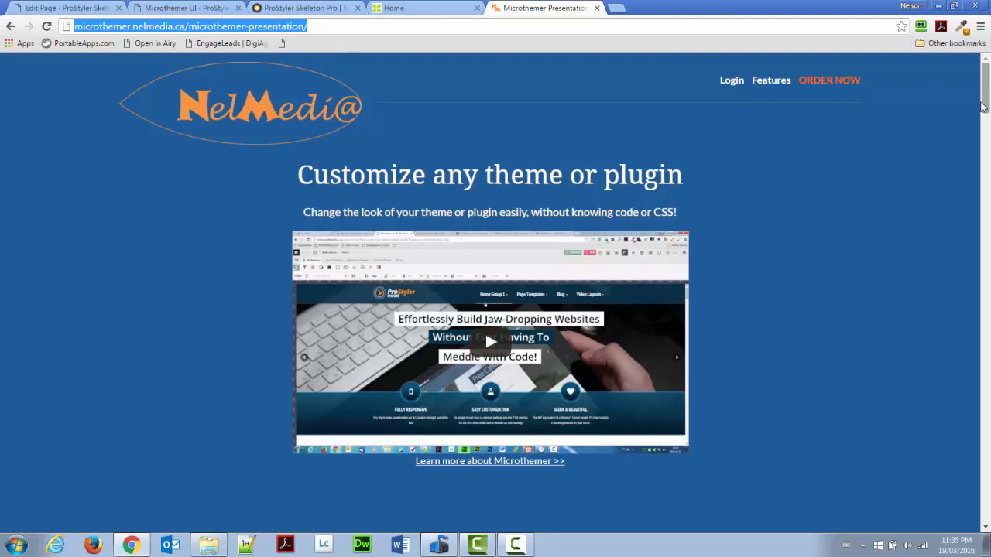
left_click_drag(986, 94, 911, 115)
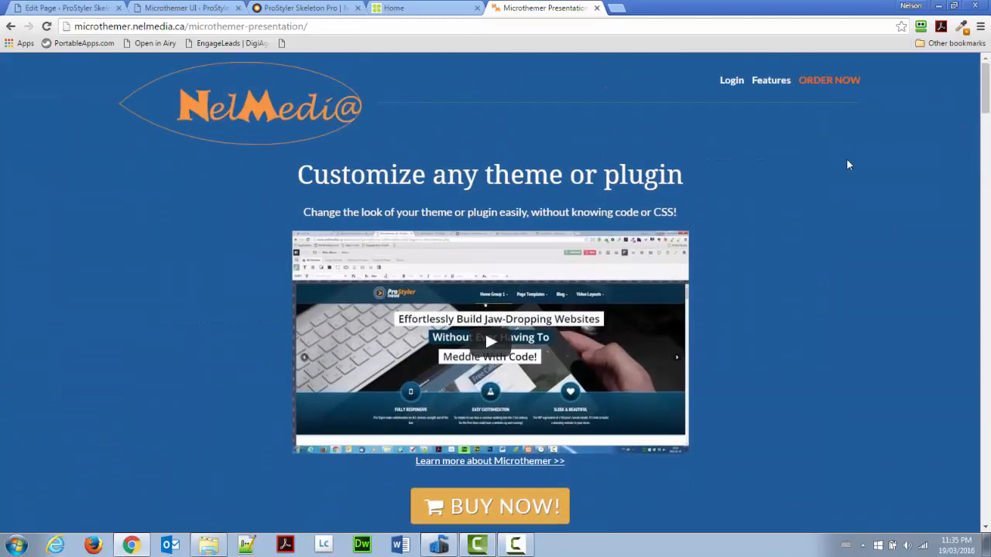
left_click(729, 81)
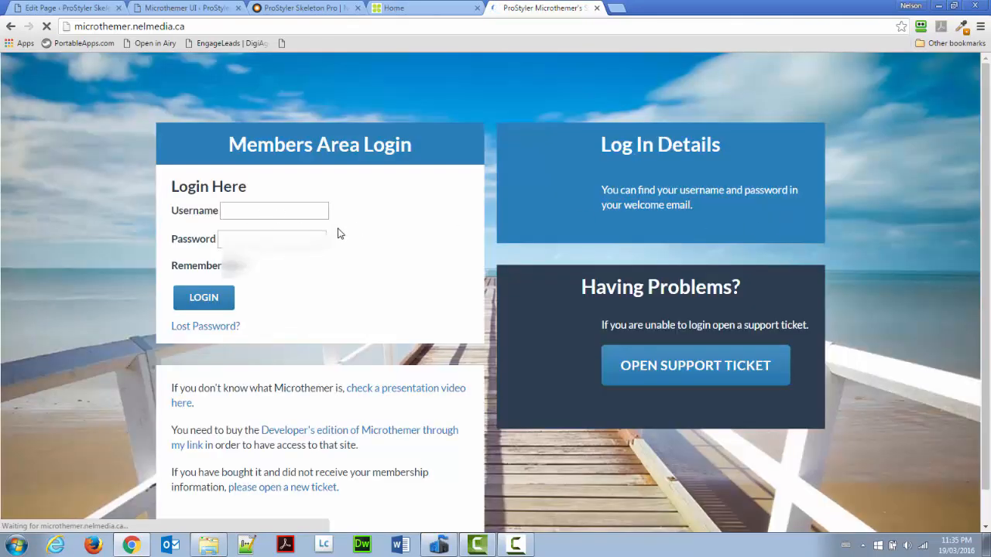
left_click(195, 332)
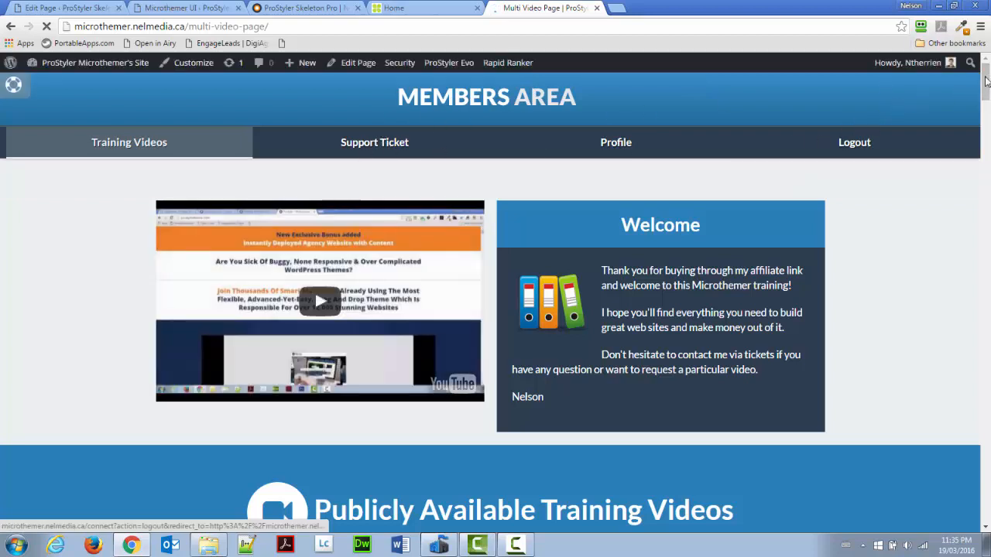
Look through the training videos on the members area page
left_click_drag(987, 78, 986, 468)
scroll(696, 320, "down", 3)
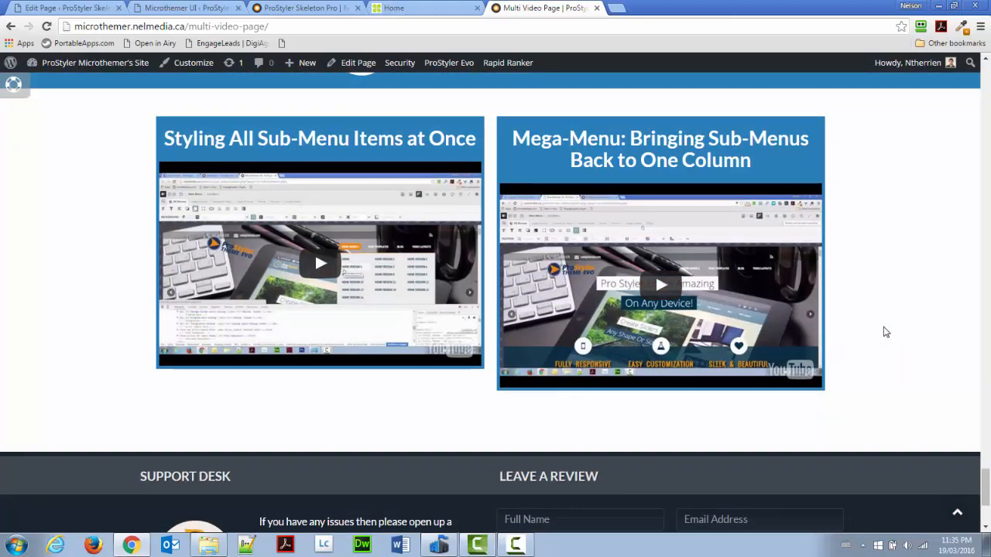
scroll(885, 329, "down", 3)
scroll(885, 326, "up", 2)
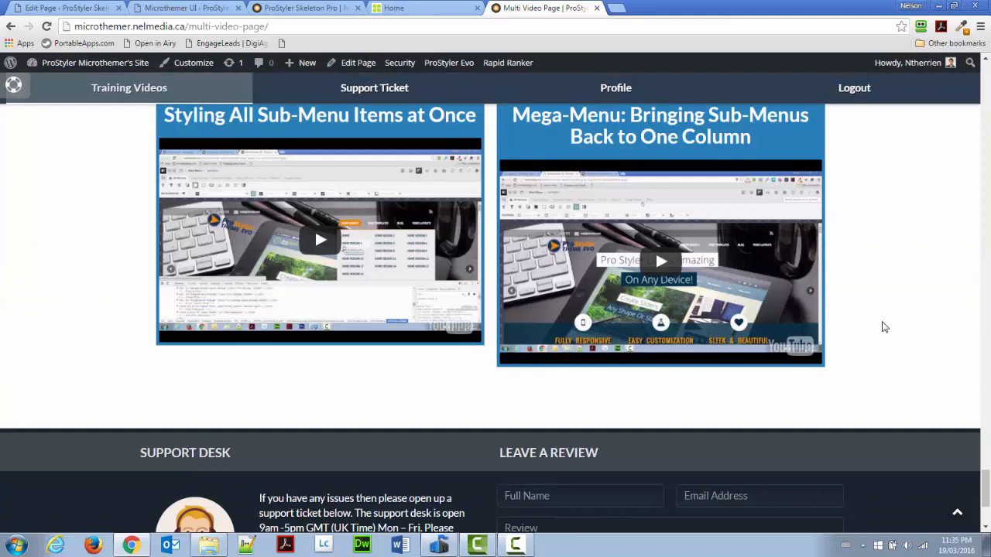